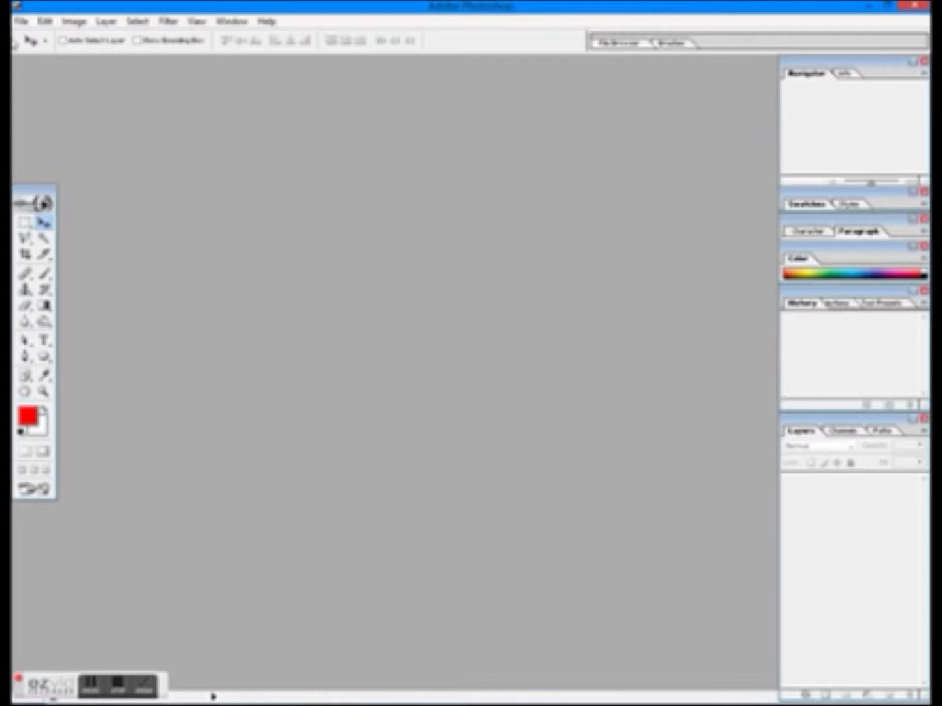
- View the My Pictures folder in the File Browser and close the browser again
left_click(20, 23)
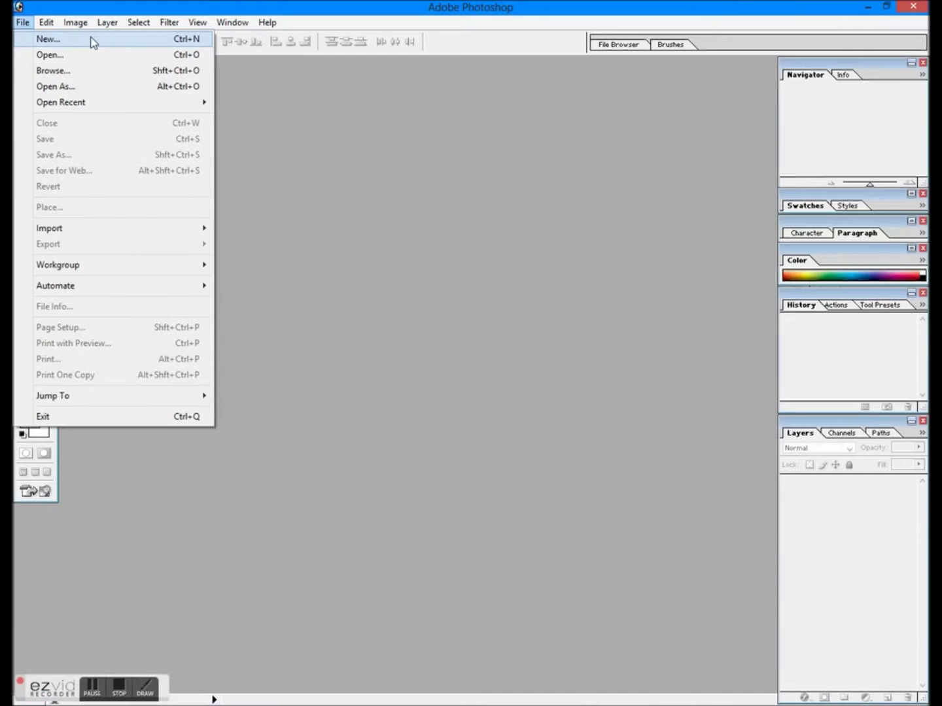
left_click(95, 71)
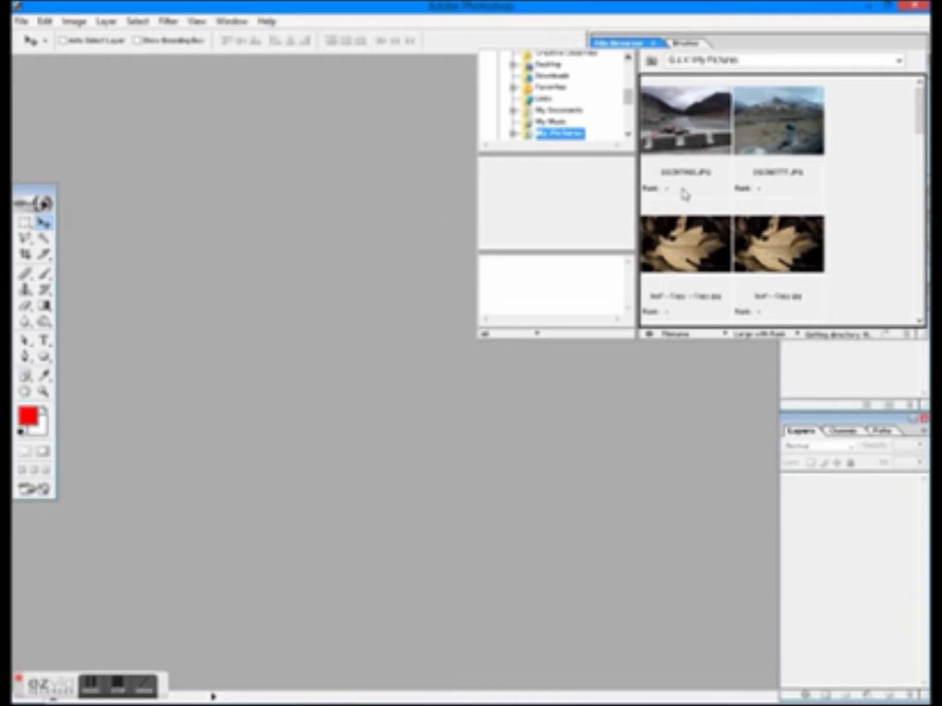
left_click(618, 44)
left_click(22, 22)
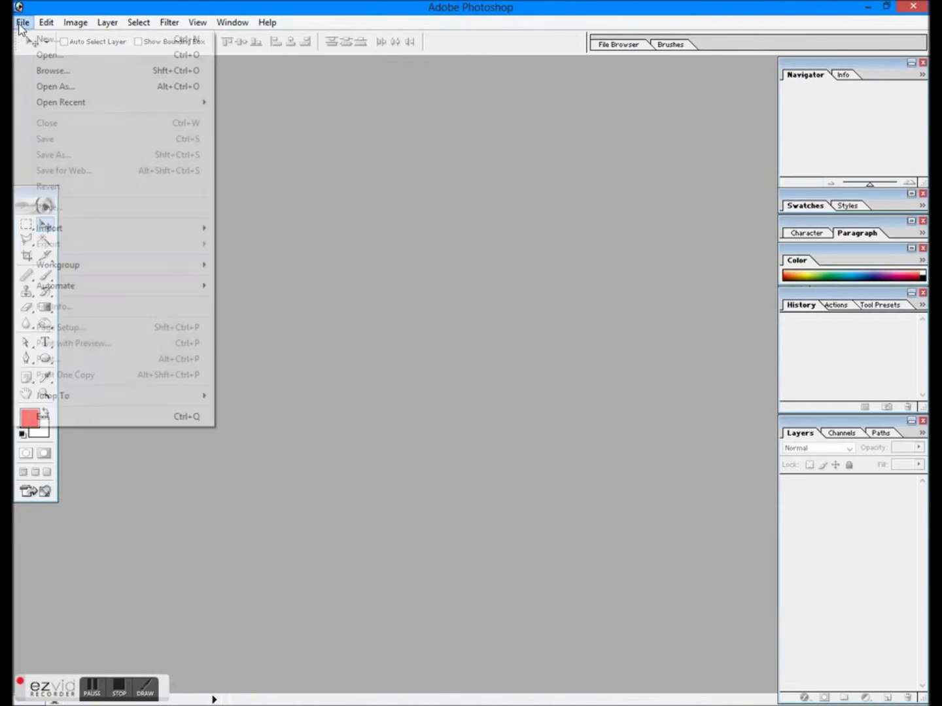
left_click(38, 56)
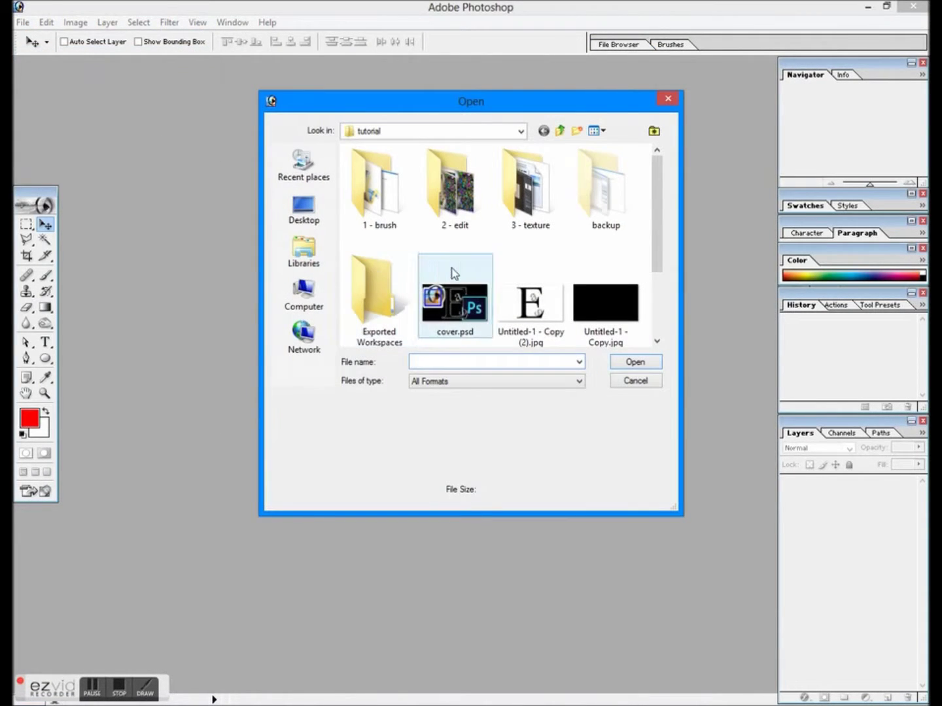
left_click(635, 380)
- Open the recently used file Untitled-1.jpg in a maximized window and close it again
left_click(22, 21)
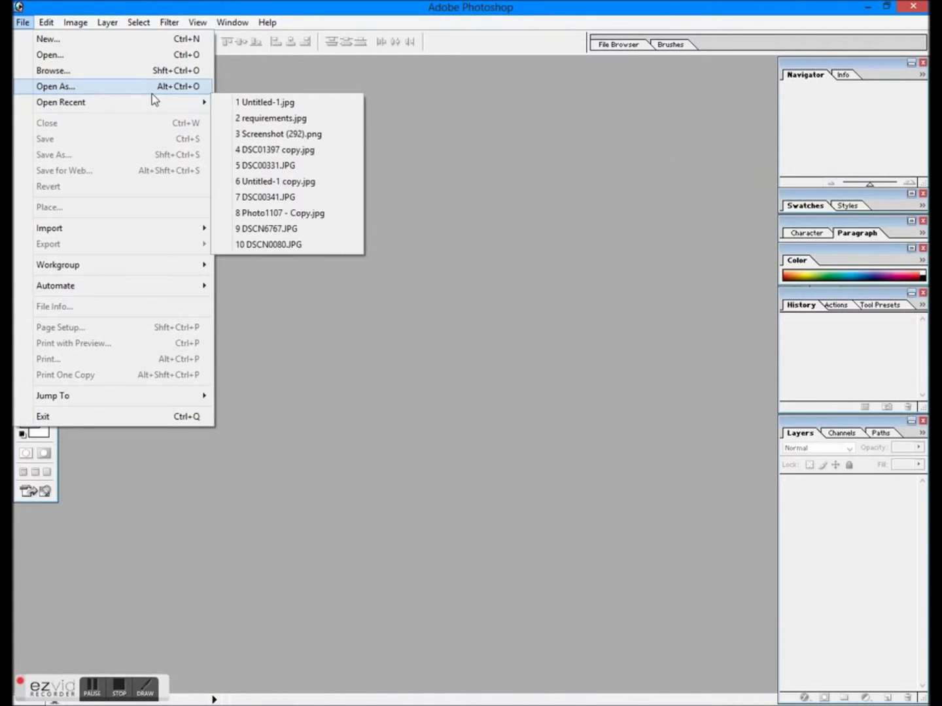
left_click(296, 102)
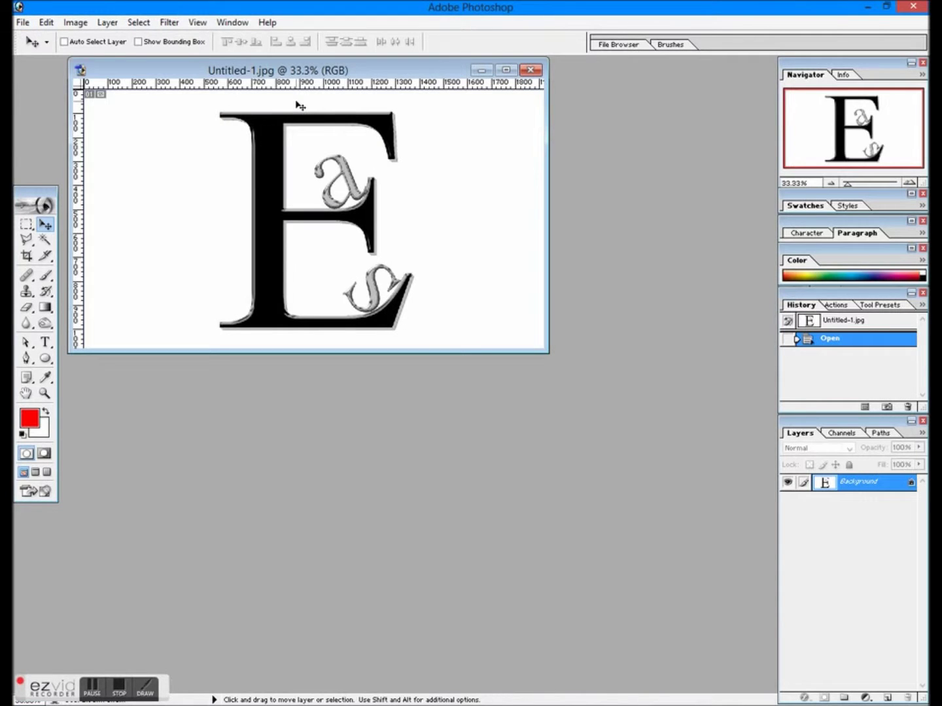
left_click(505, 70)
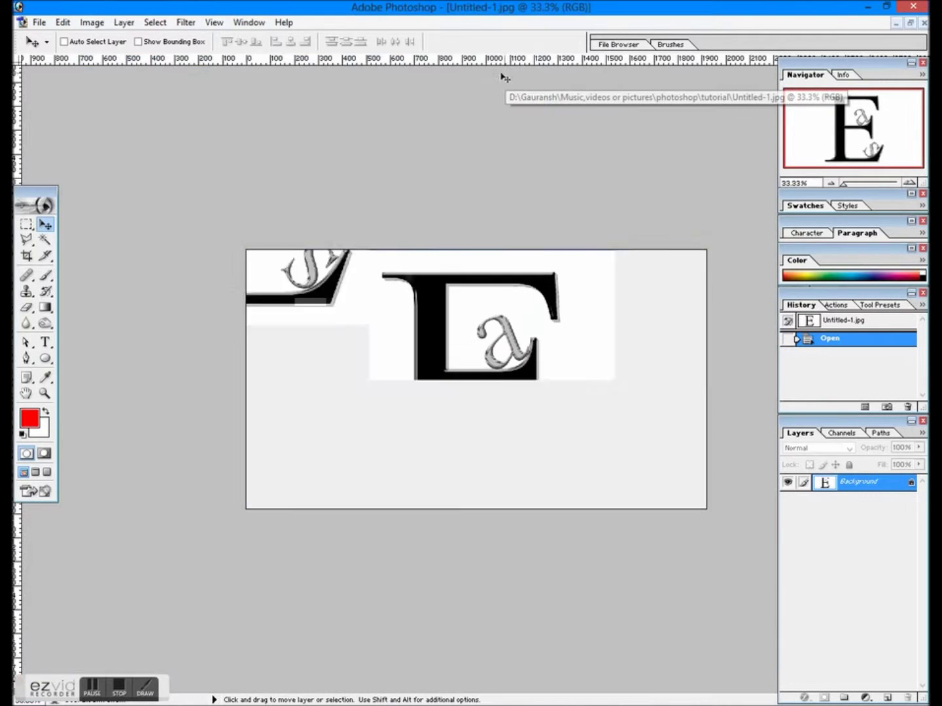
left_click(38, 22)
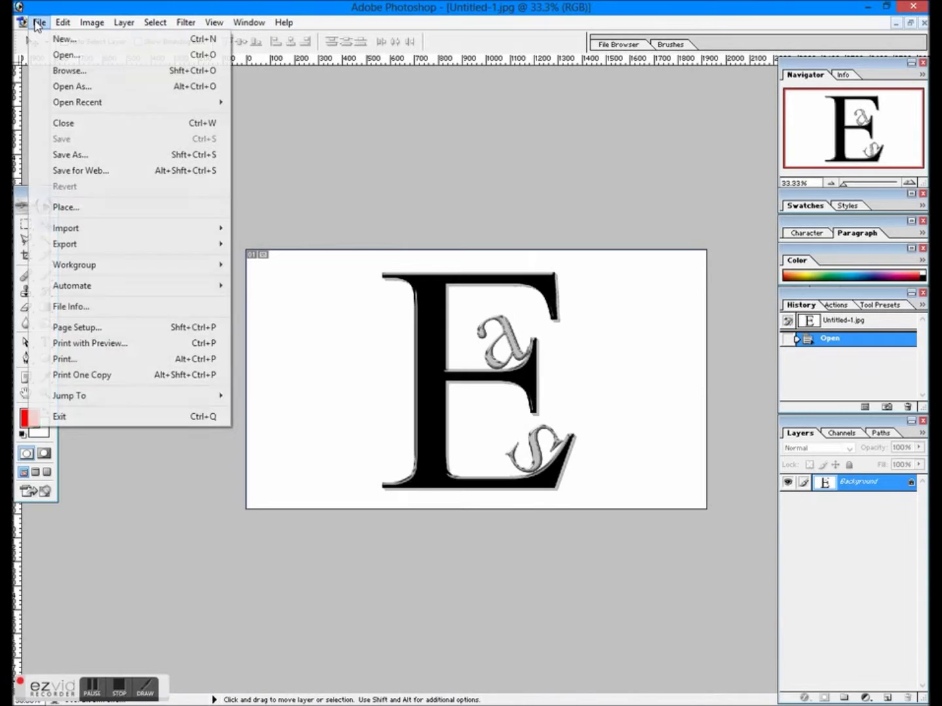
left_click(76, 126)
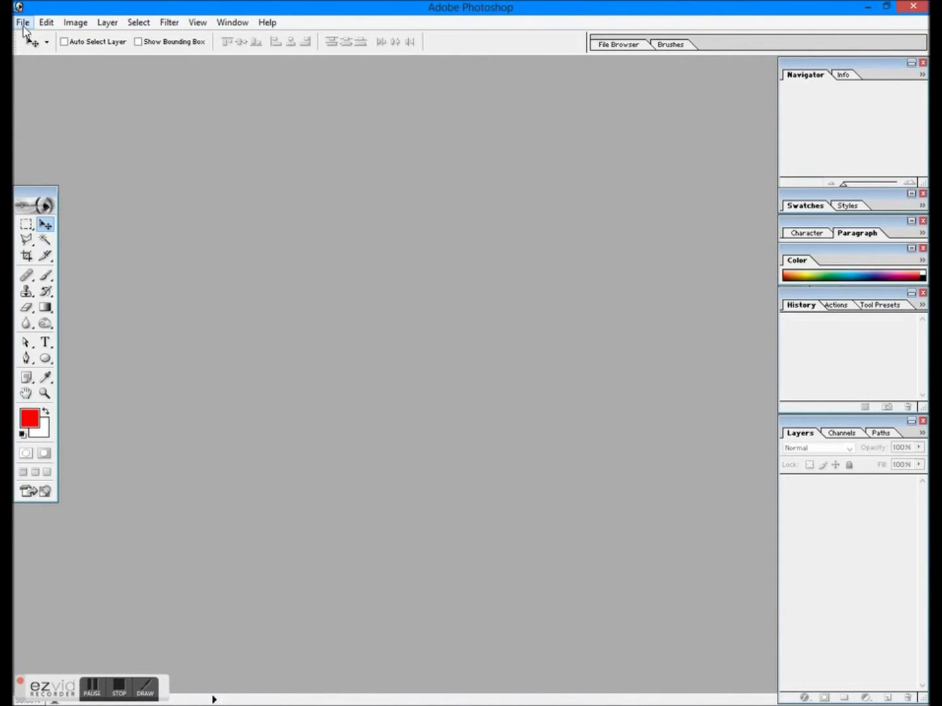
- Reopen Untitled-1.jpg from the list of recently used files
left_click(22, 23)
mouse_move(85, 103)
left_click(255, 105)
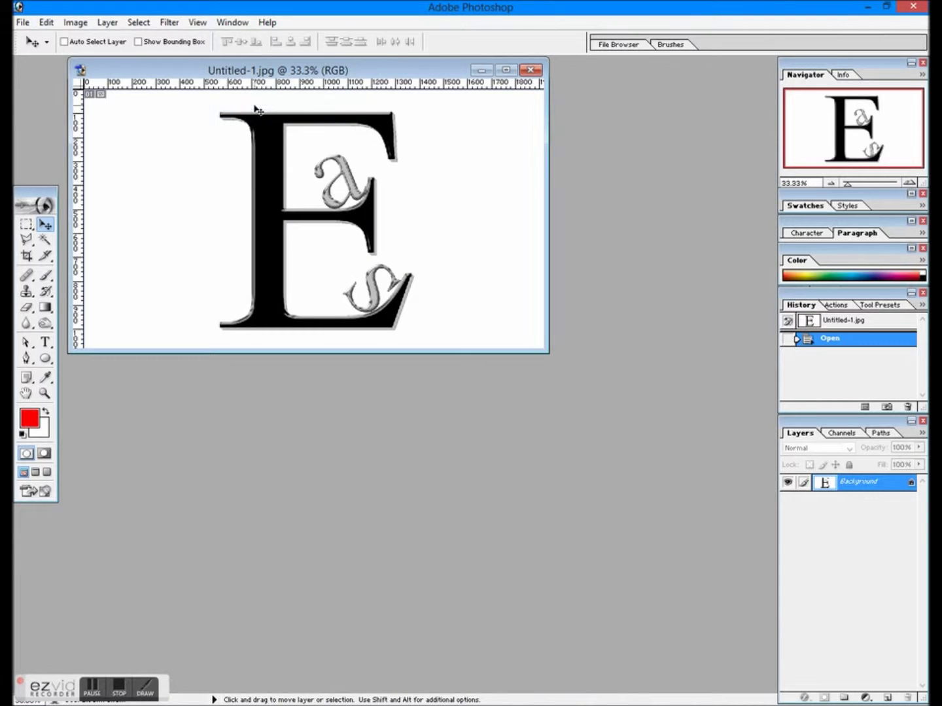
- Paint a red freehand scribble over the left part of the letter E with the Brush tool, and undo it
left_click(49, 26)
key("Escape")
key("b")
mouse_move(143, 199)
left_mouse_down()
mouse_move(196, 121)
mouse_move(288, 262)
left_mouse_up()
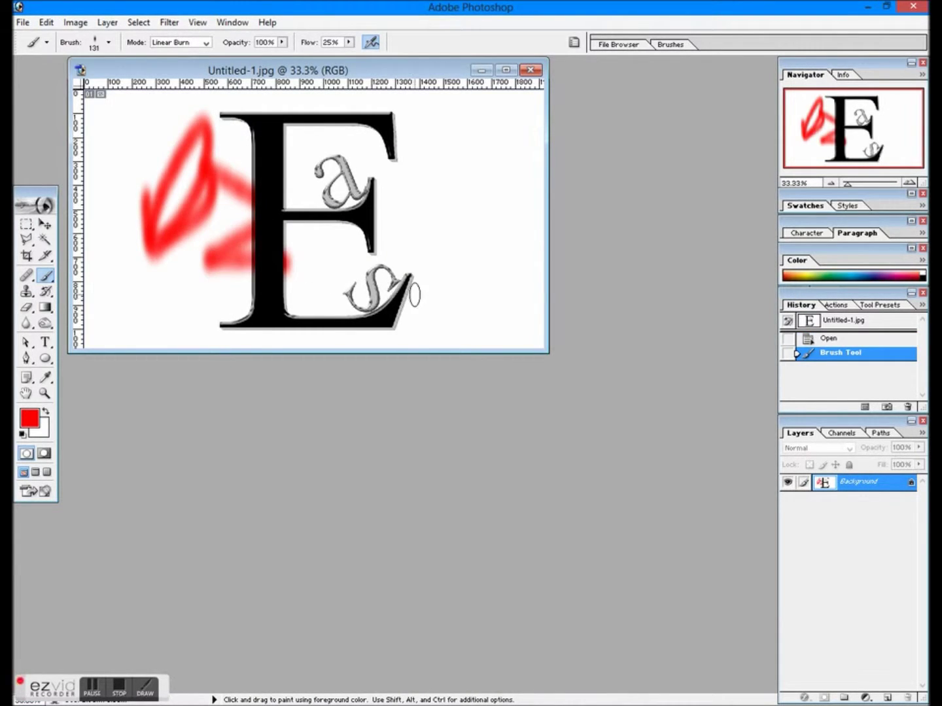
left_click(45, 21)
left_click(67, 39)
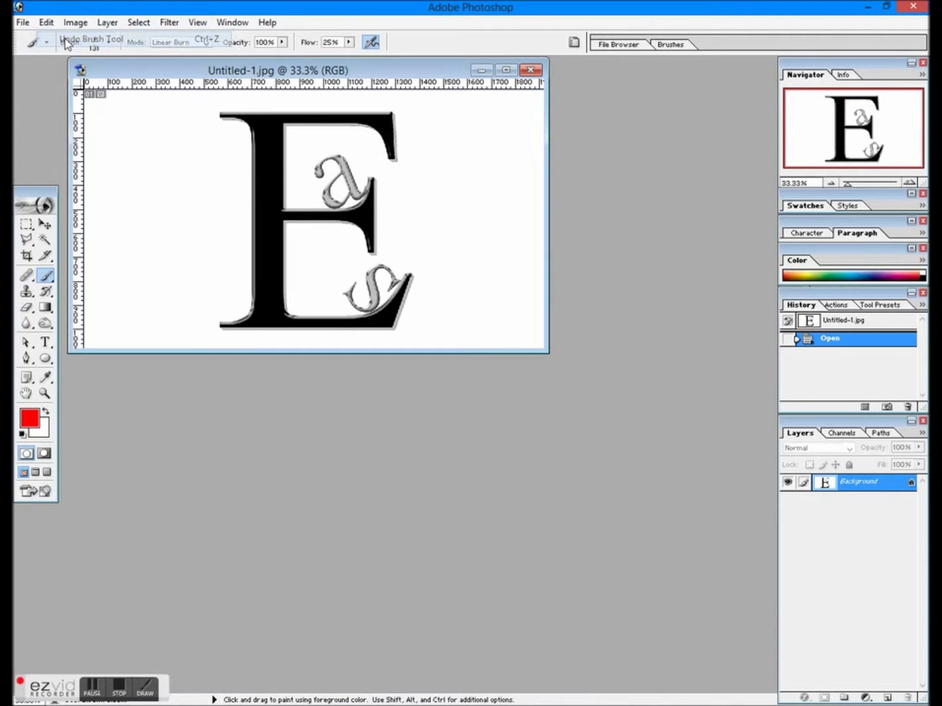
- Paint five separate short red brush strokes on both sides of the letter E
left_click_drag(141, 234, 255, 185)
left_click_drag(342, 231, 444, 195)
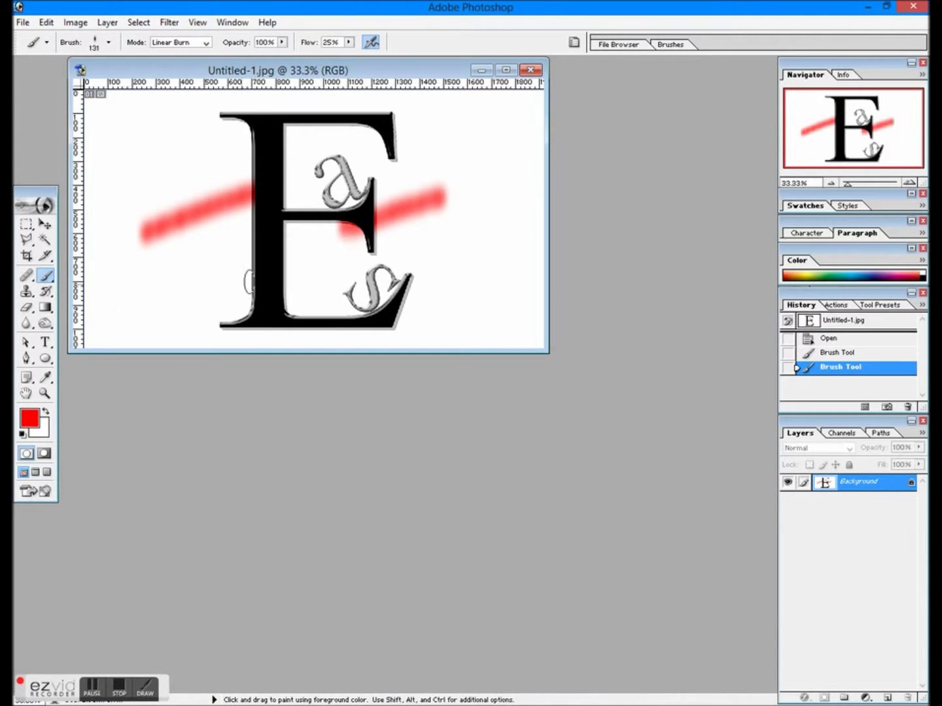
left_click_drag(131, 321, 206, 294)
left_click_drag(420, 303, 492, 292)
left_click_drag(514, 256, 522, 207)
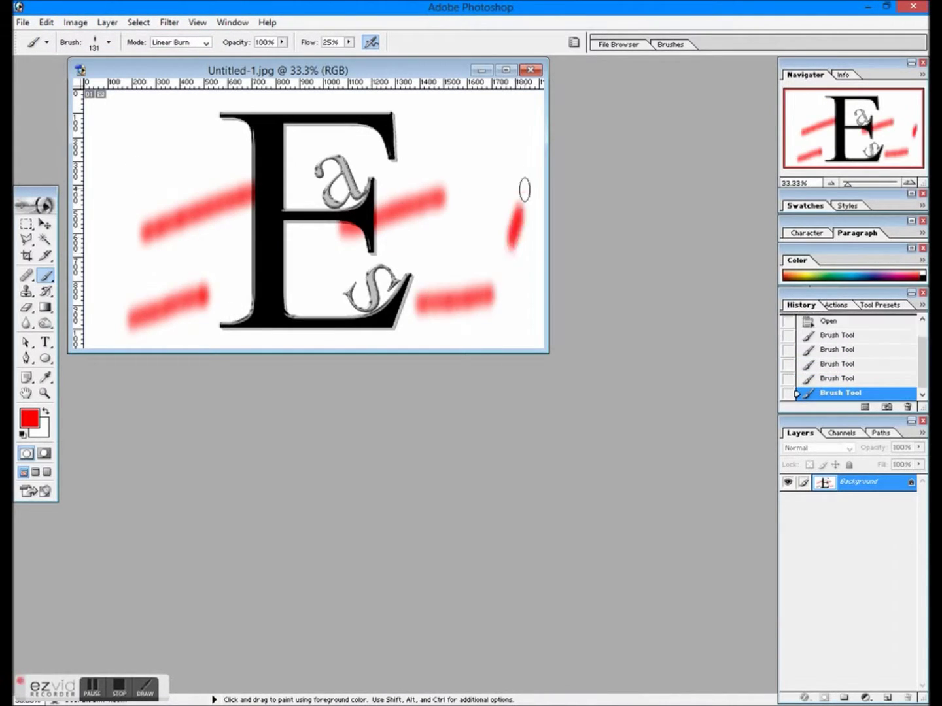
- Undo the last brush stroke near the right edge of the image, redo it, and undo it once more
left_click(46, 22)
left_click(64, 39)
left_click(46, 22)
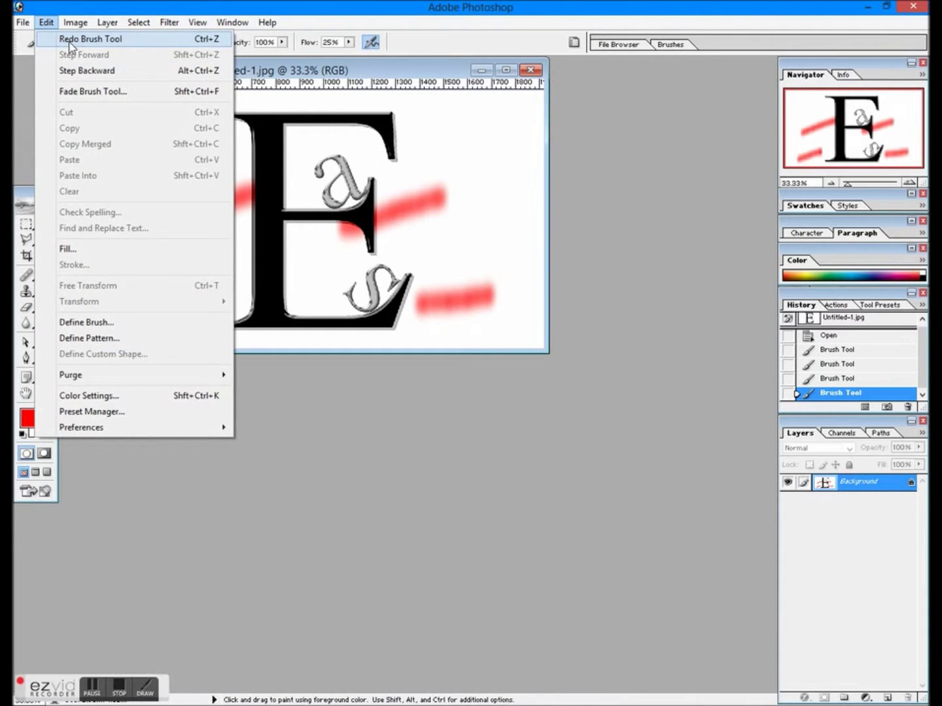
left_click(69, 41)
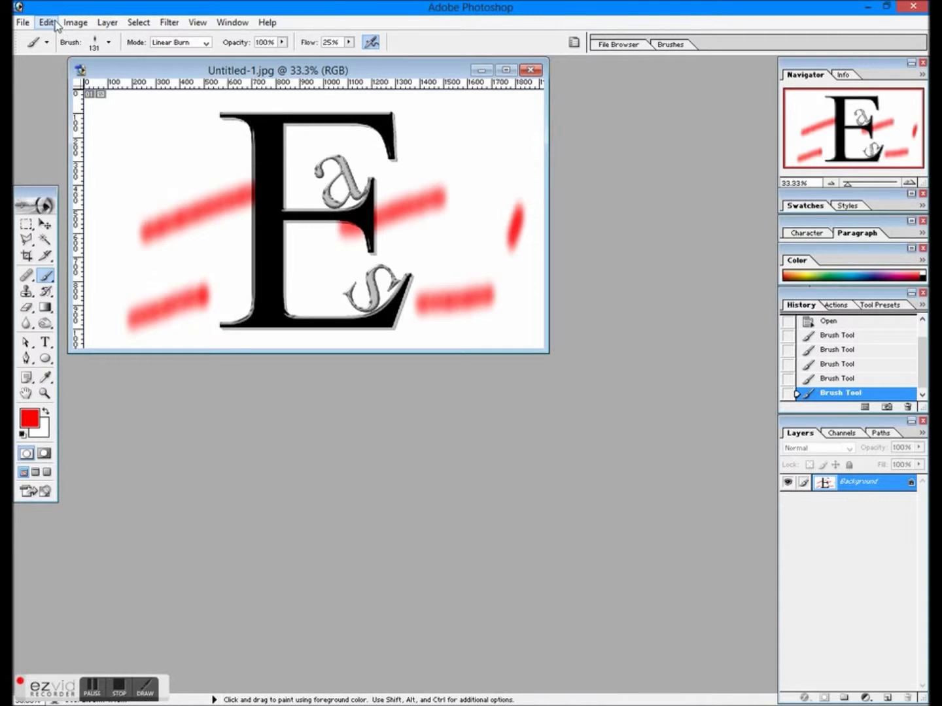
left_click(47, 22)
left_click(68, 40)
- Step backward through the history until the four remaining red brush strokes are removed from the image
left_click(47, 22)
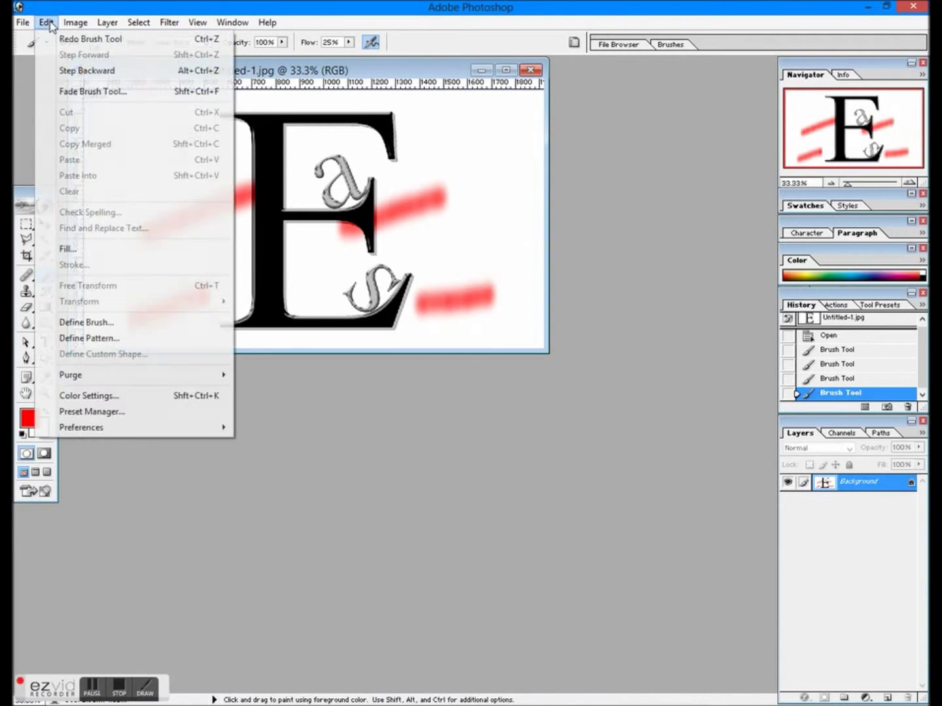
left_click(76, 72)
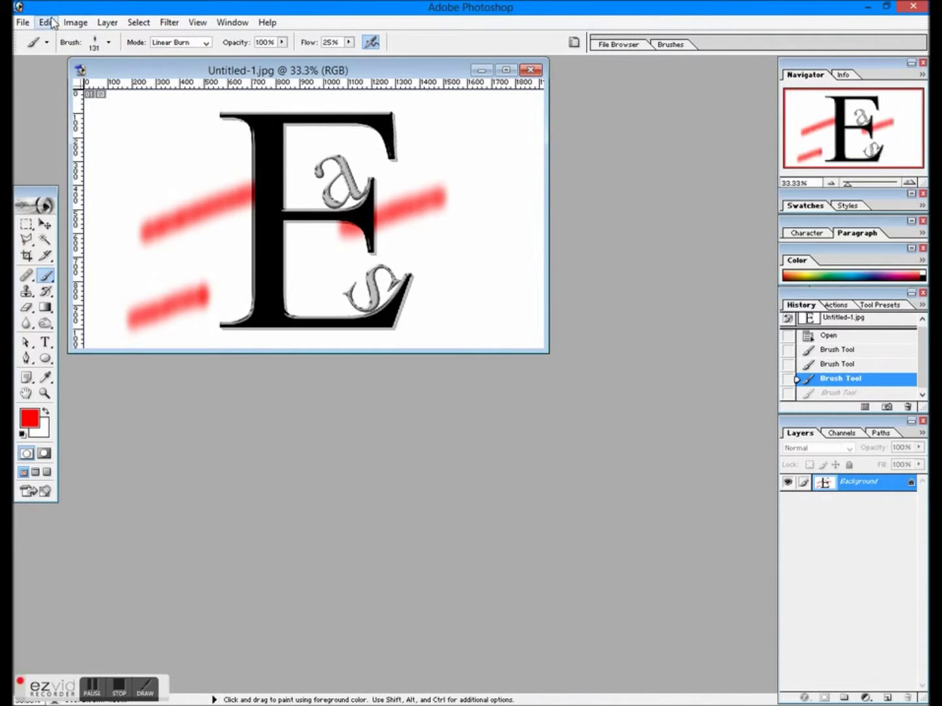
left_click(47, 22)
left_click(77, 71)
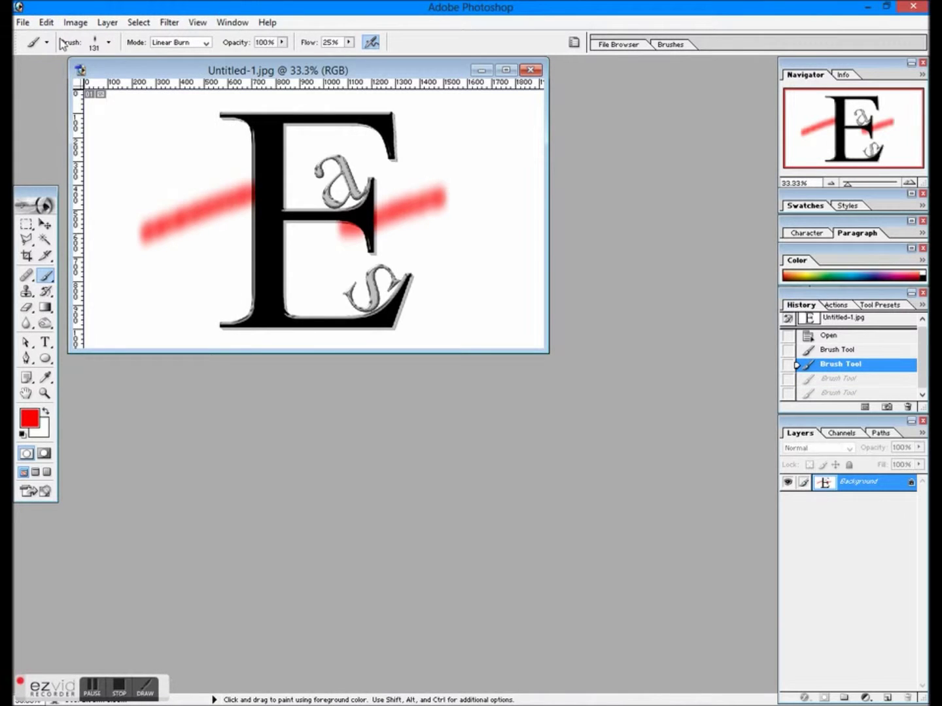
left_click(46, 23)
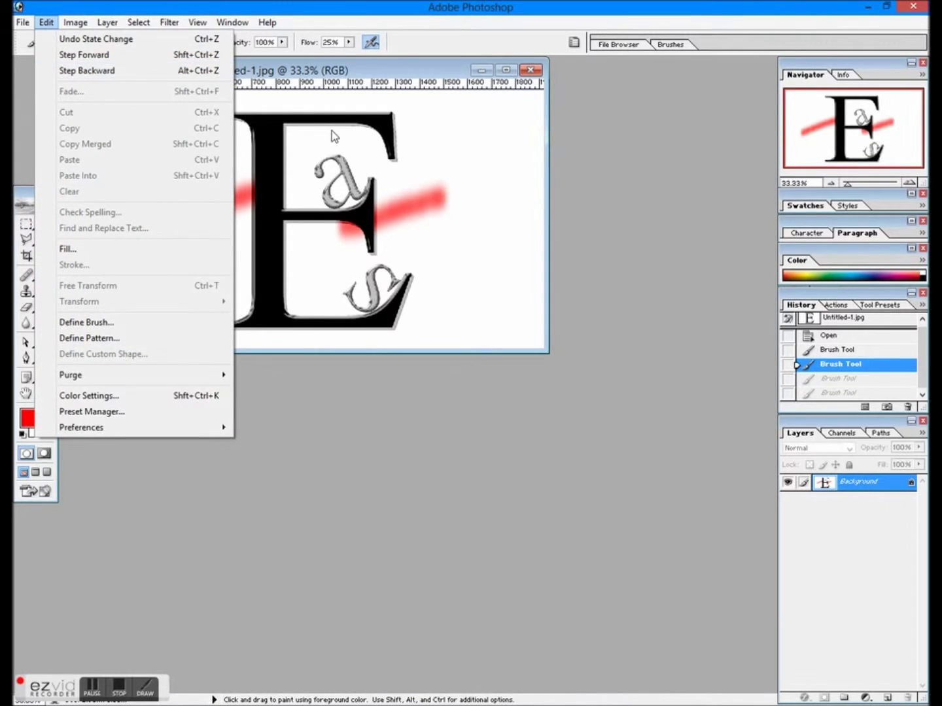
left_click(376, 171)
key("ctrl+alt+z")
key("ctrl+alt+z")
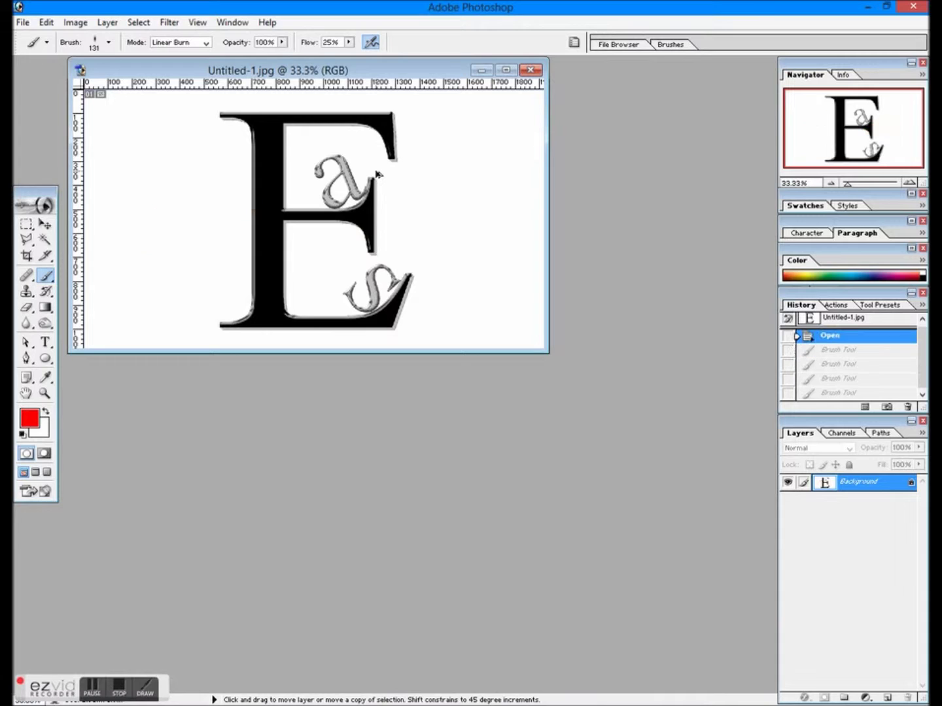
- Undo the last history state change to restore the four red strokes, and redo it to clear them
left_click(46, 23)
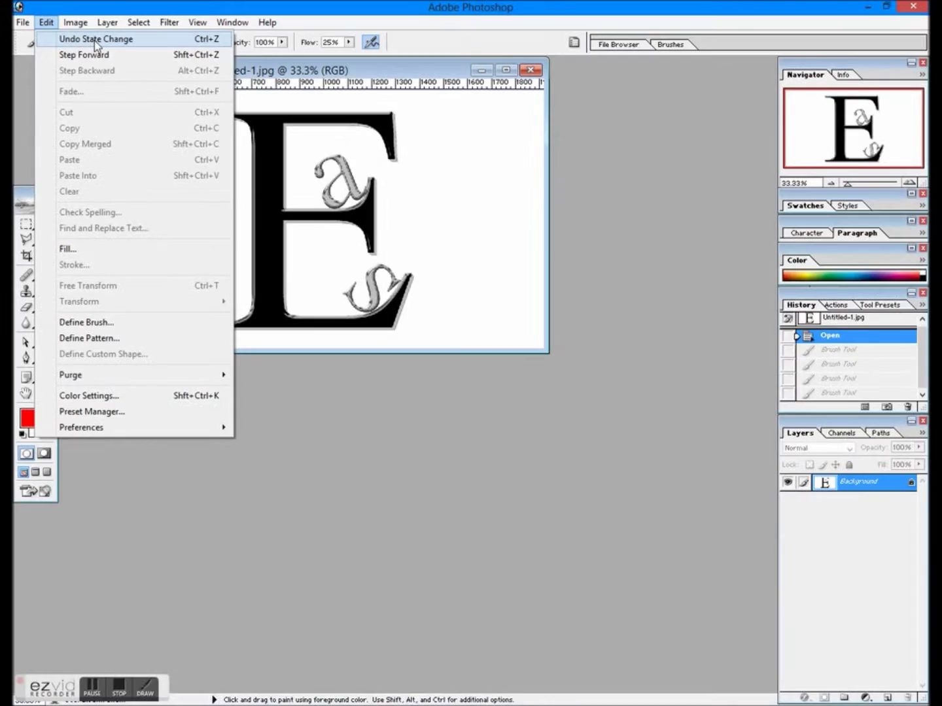
left_click(97, 45)
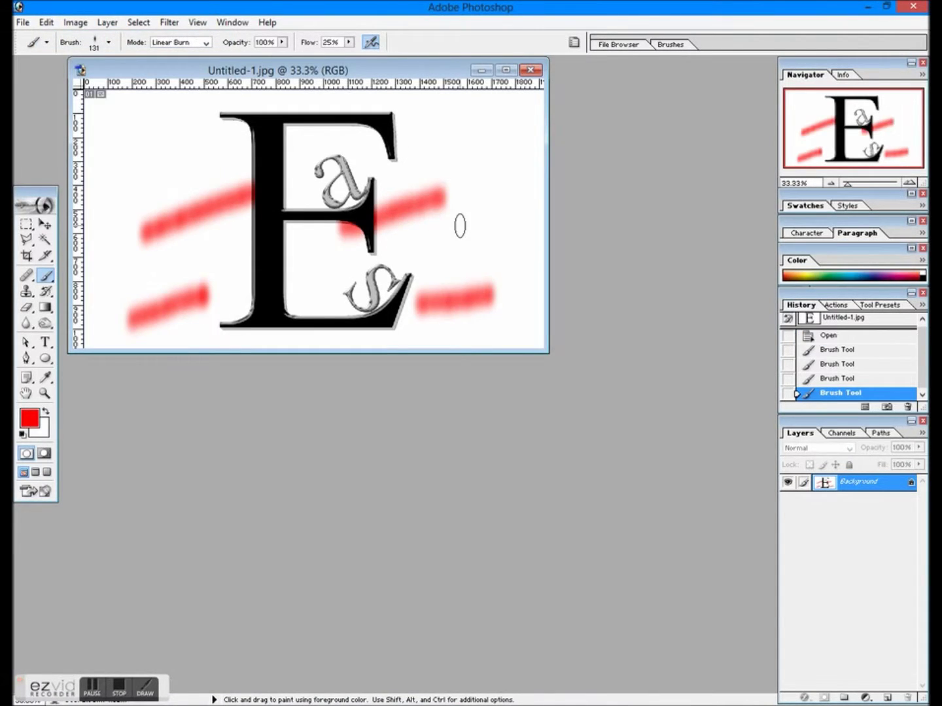
left_click(46, 22)
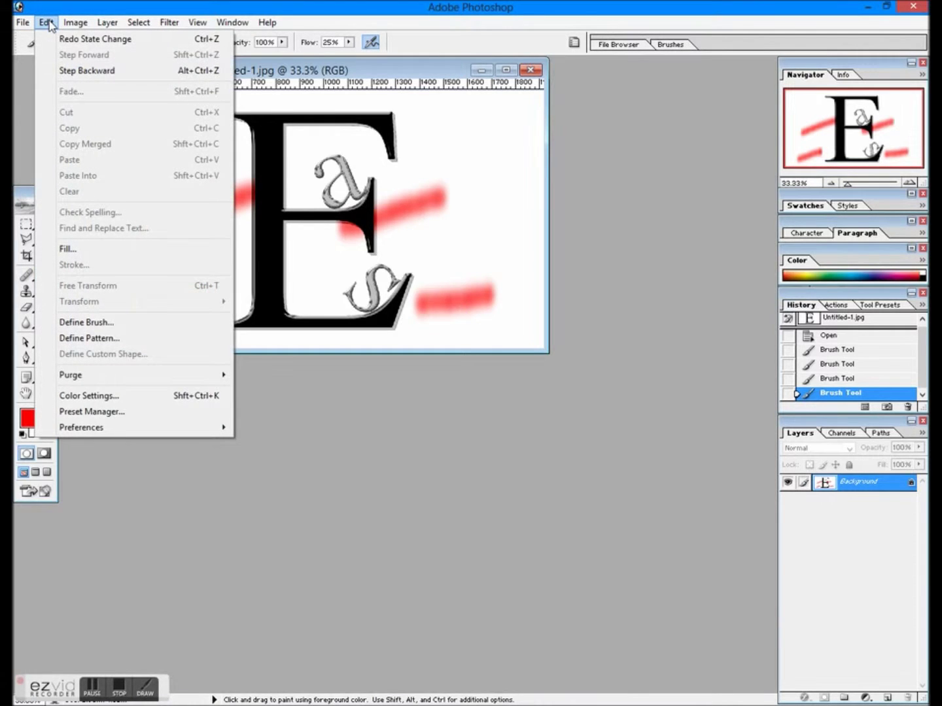
left_click(72, 39)
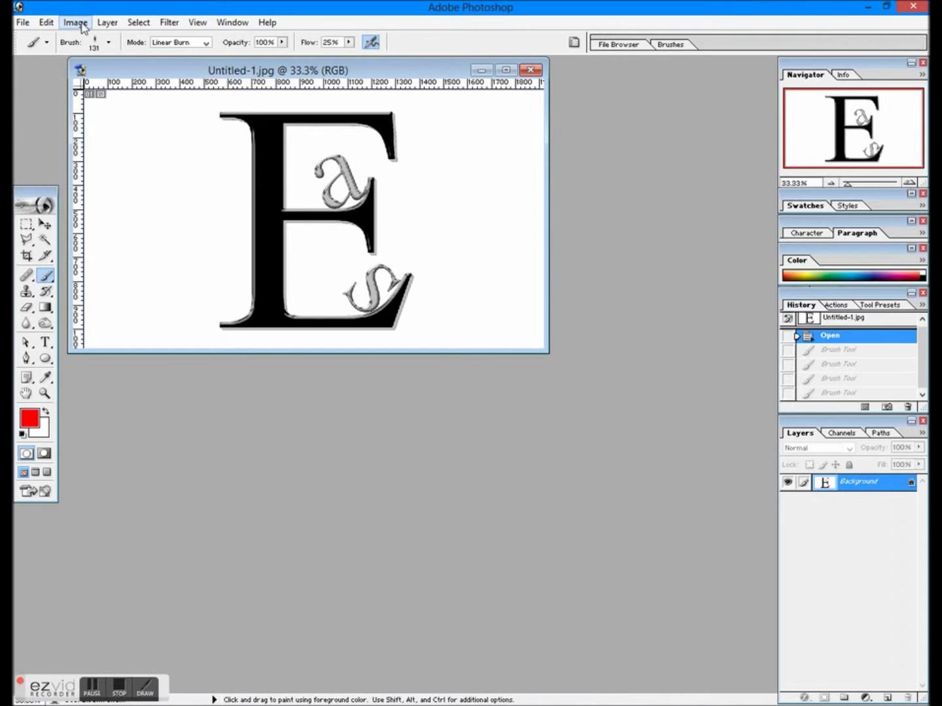
- Choose RGB Color as the colour mode of the image
left_click(74, 23)
mouse_move(98, 40)
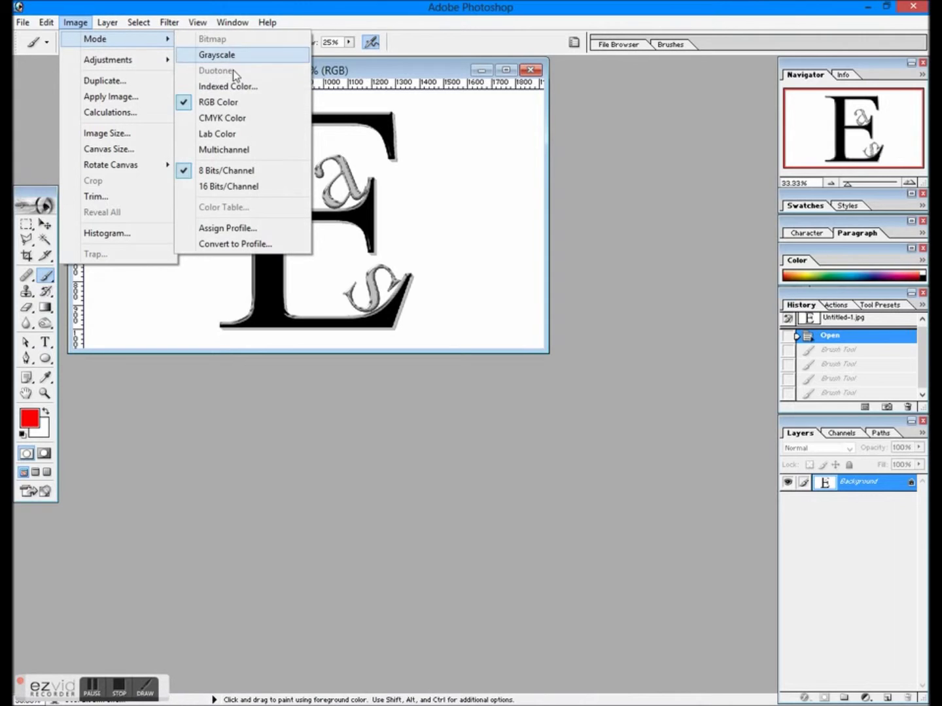
left_click(238, 105)
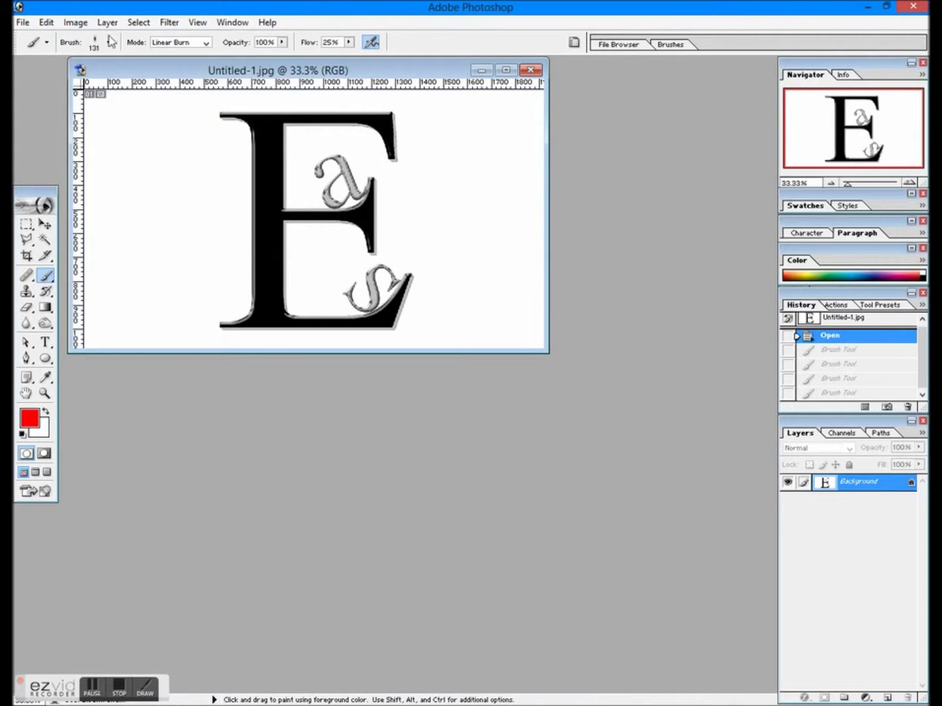
- Try the black and white input sliders of the Levels adjustment on the RGB channel, and cancel the adjustment
left_click(75, 22)
mouse_move(139, 59)
left_click(208, 60)
mouse_move(427, 531)
left_mouse_down()
mouse_move(489, 537)
mouse_move(428, 533)
left_mouse_up()
mouse_move(611, 530)
left_mouse_down()
mouse_move(571, 530)
mouse_move(611, 529)
left_mouse_up()
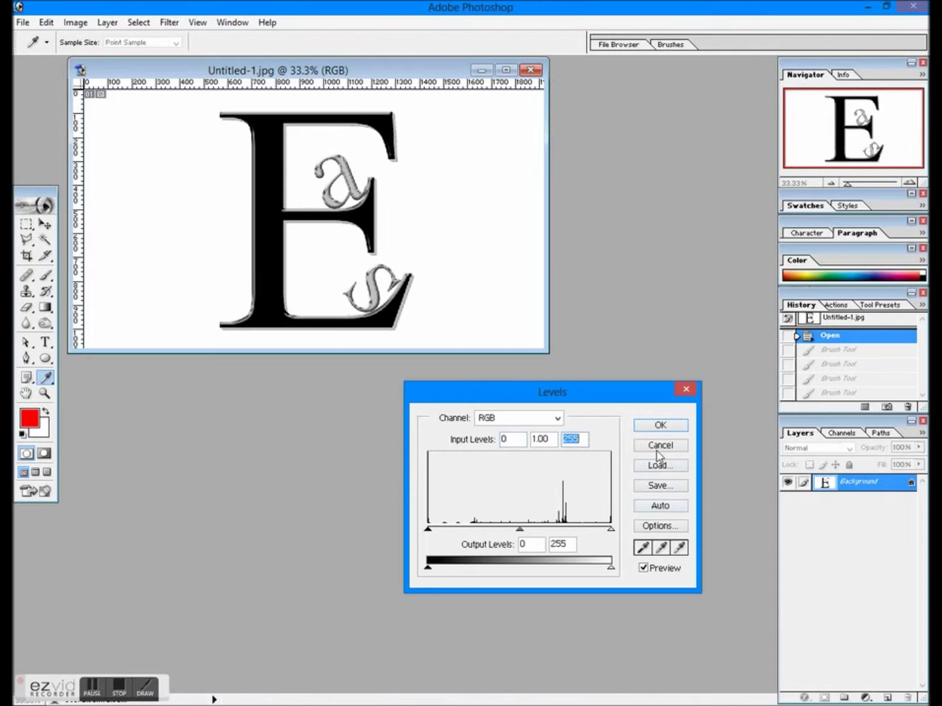
left_click(660, 445)
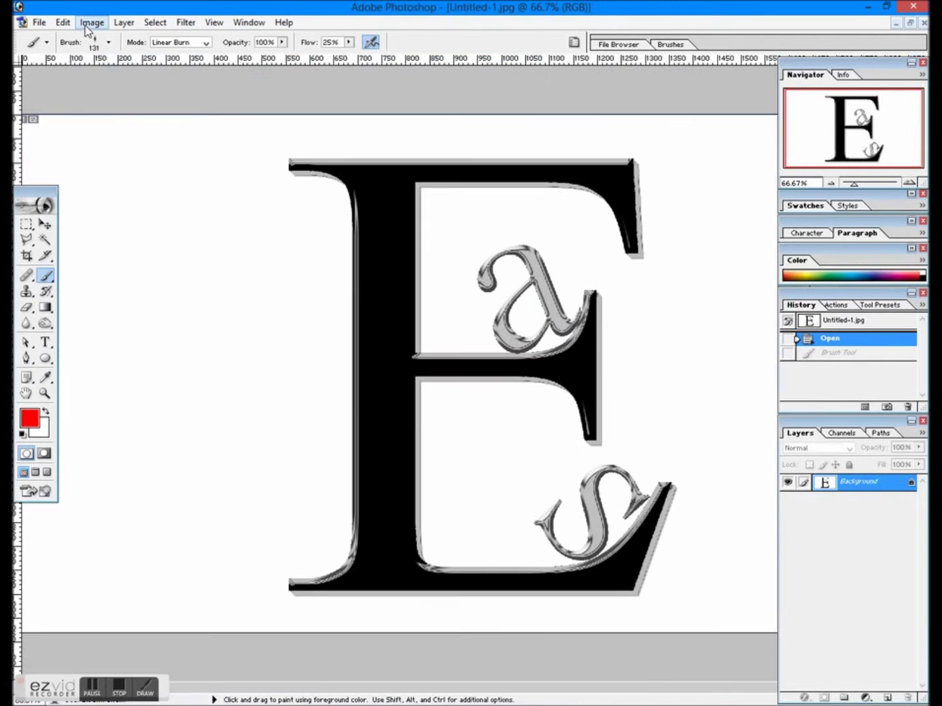
- Try bending the RGB curve of the Curves adjustment with points including 174 to 85 and 201 to 189, and apply the automatic correction
left_click(86, 27)
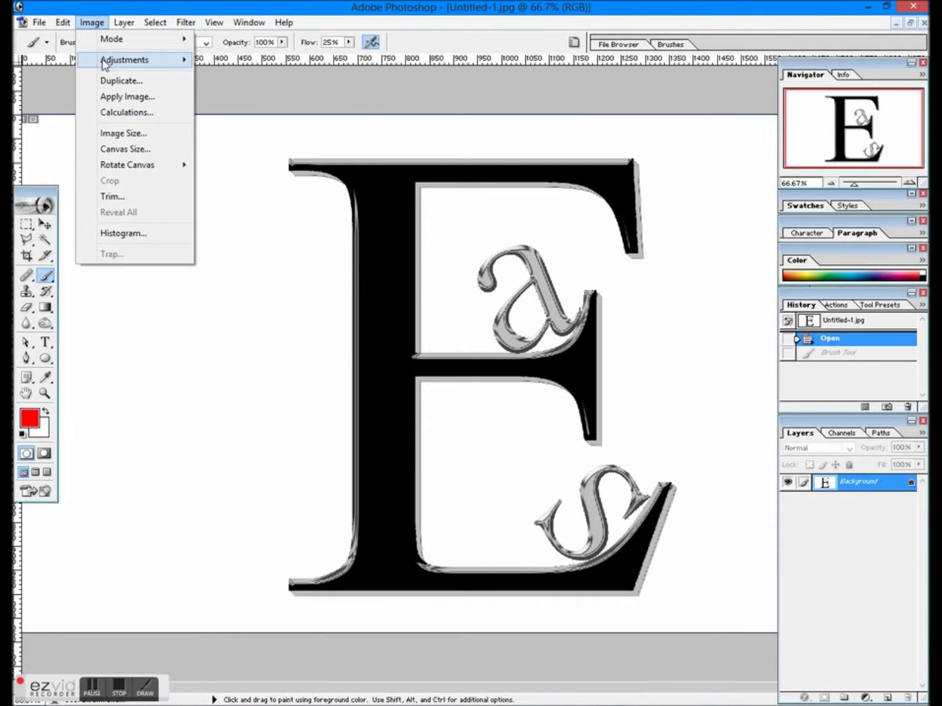
mouse_move(106, 62)
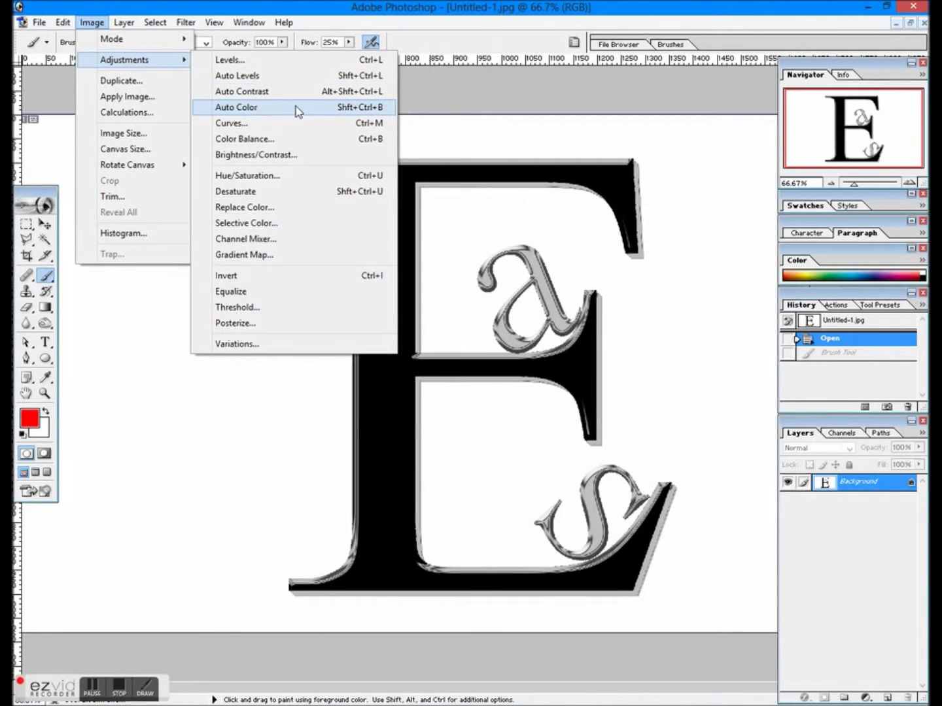
left_click(286, 124)
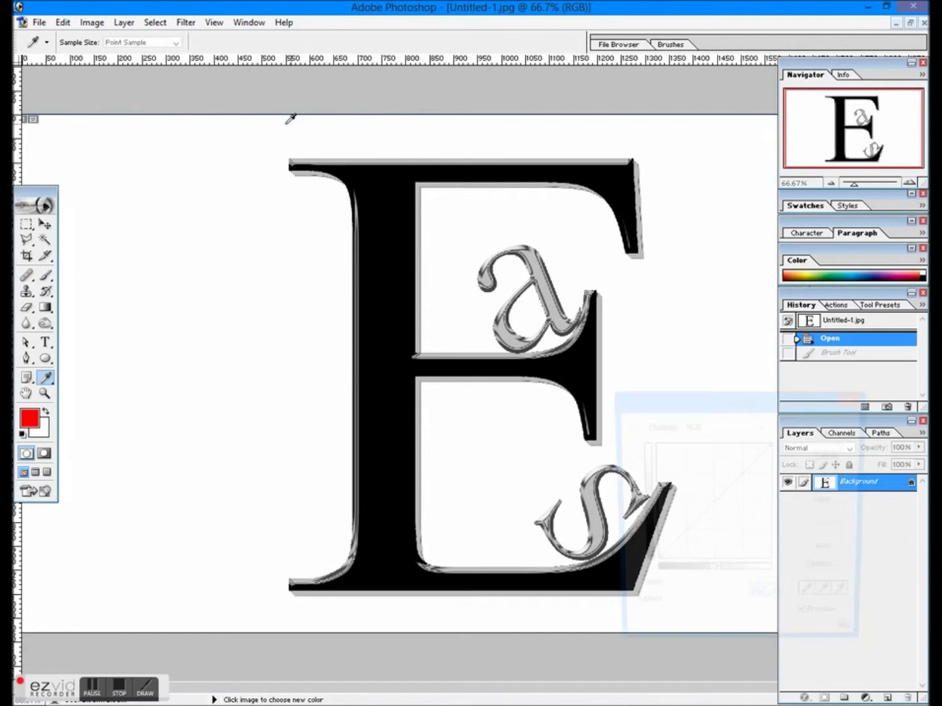
mouse_move(679, 539)
left_mouse_down()
mouse_move(683, 496)
mouse_move(741, 510)
mouse_move(681, 481)
mouse_move(709, 502)
mouse_move(684, 531)
mouse_move(682, 492)
left_mouse_up()
left_click_drag(734, 516, 734, 525)
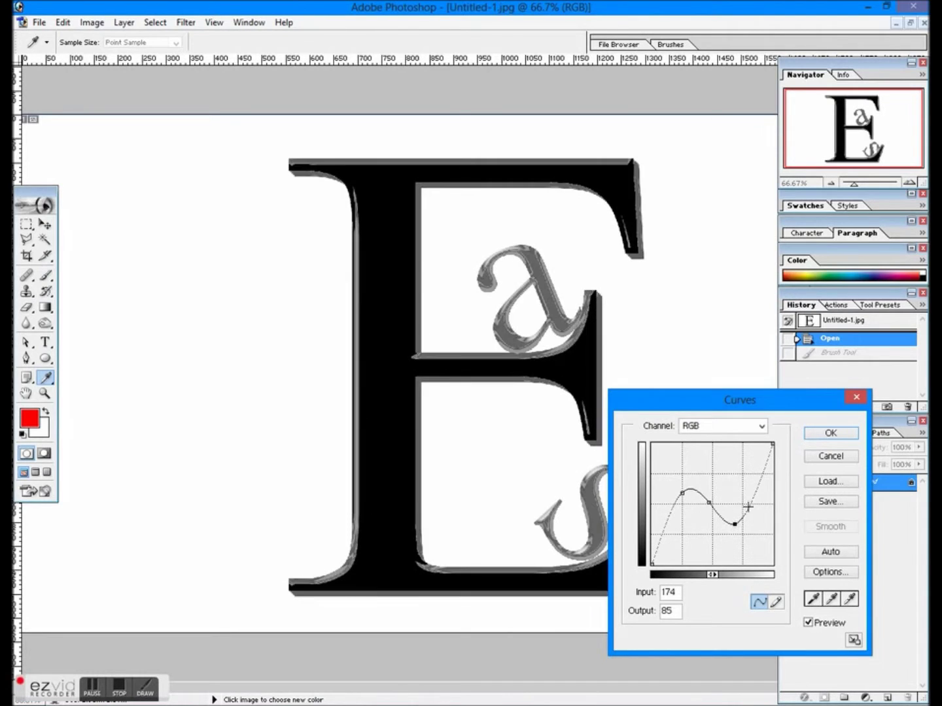
left_click(747, 474)
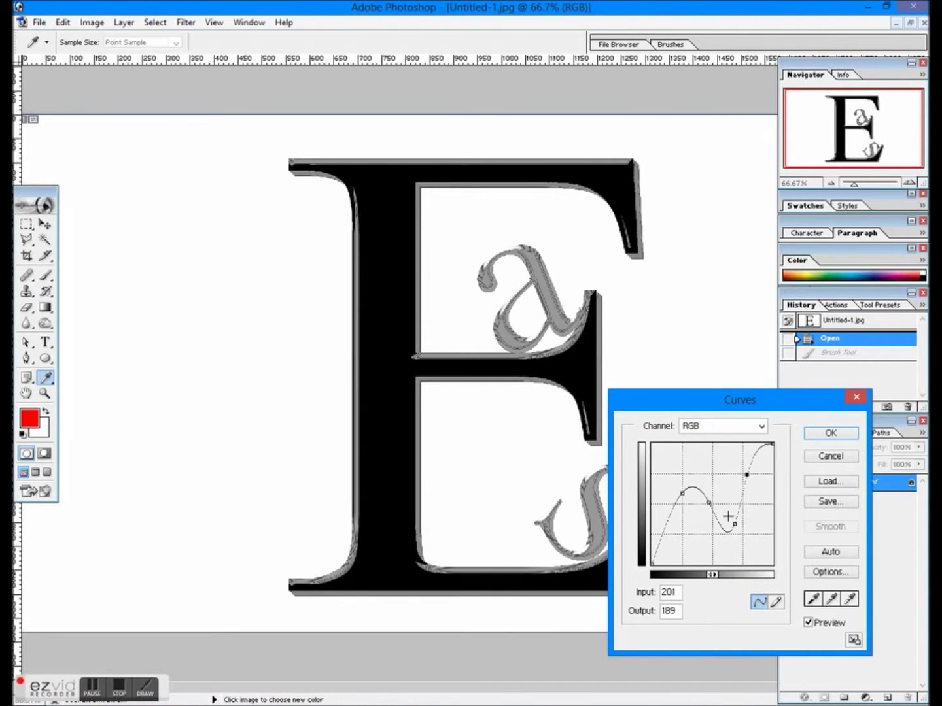
left_click(830, 552)
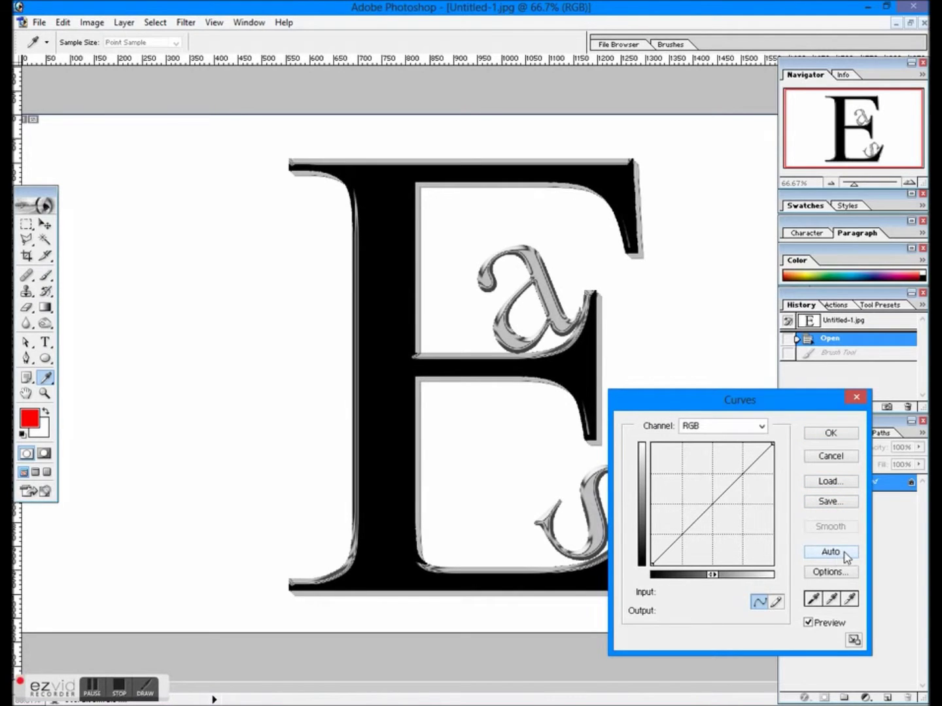
- Sample the Curves black point on the E's stem, the gray point on the letter a, and the white point on the background
left_click(812, 599)
left_click(391, 404)
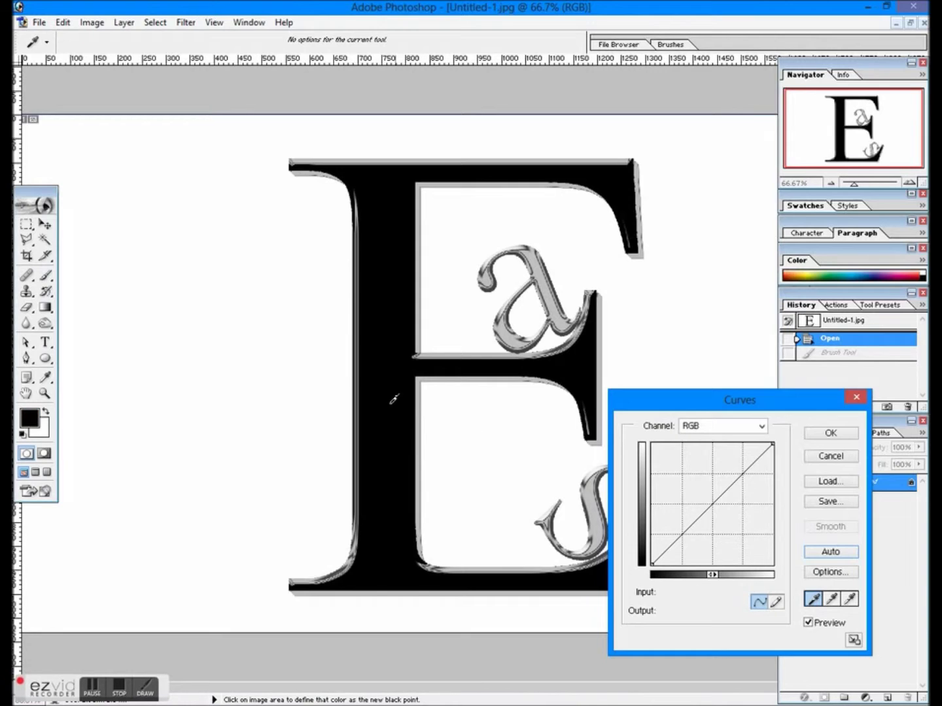
left_click(831, 601)
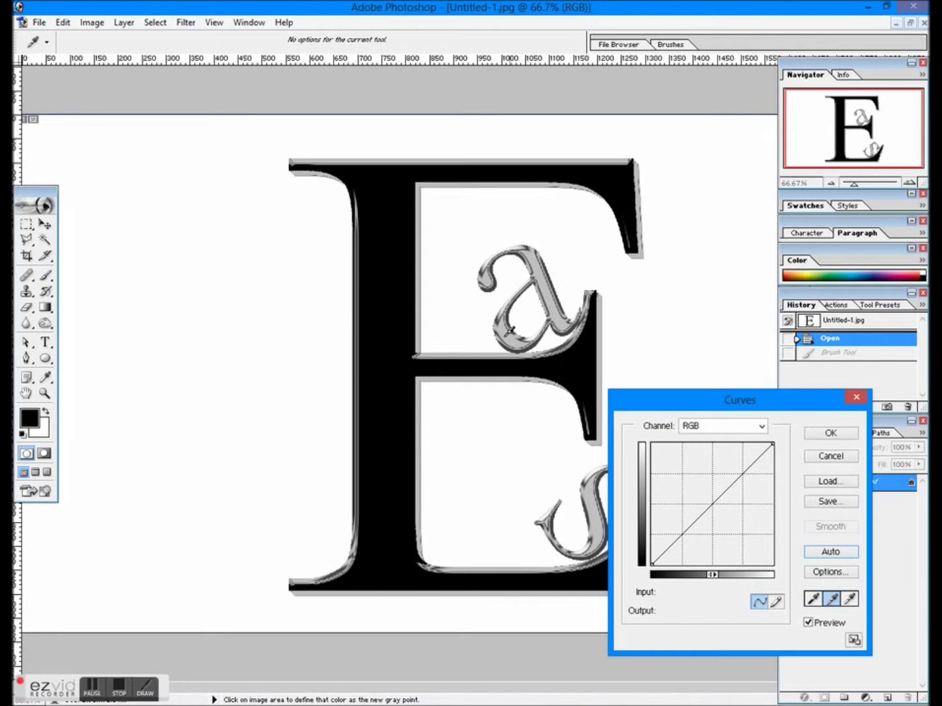
left_click(511, 332)
left_click(850, 599)
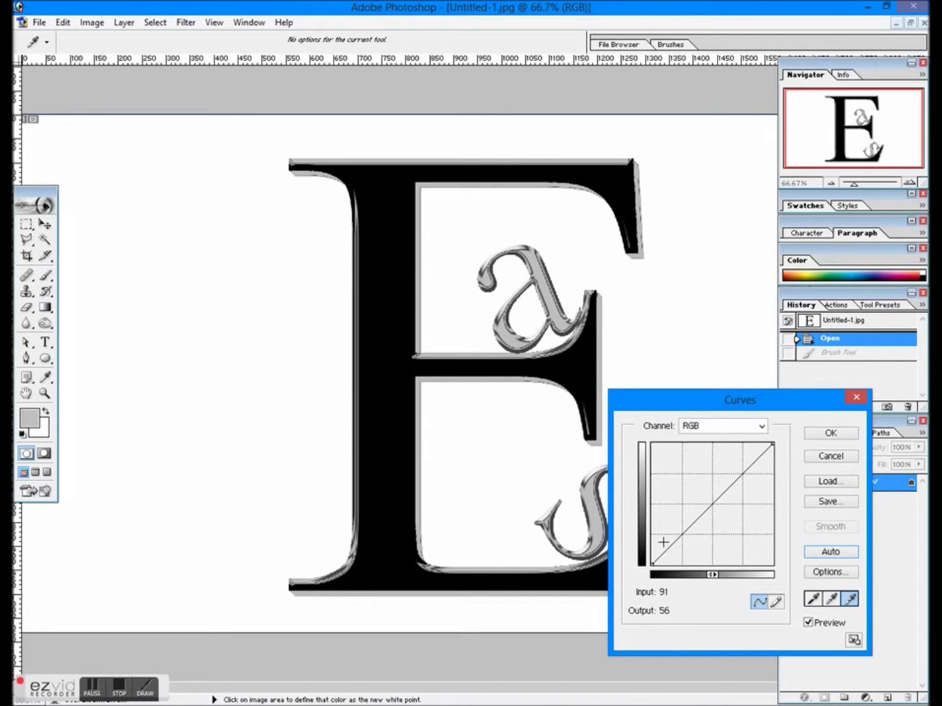
left_click(461, 300)
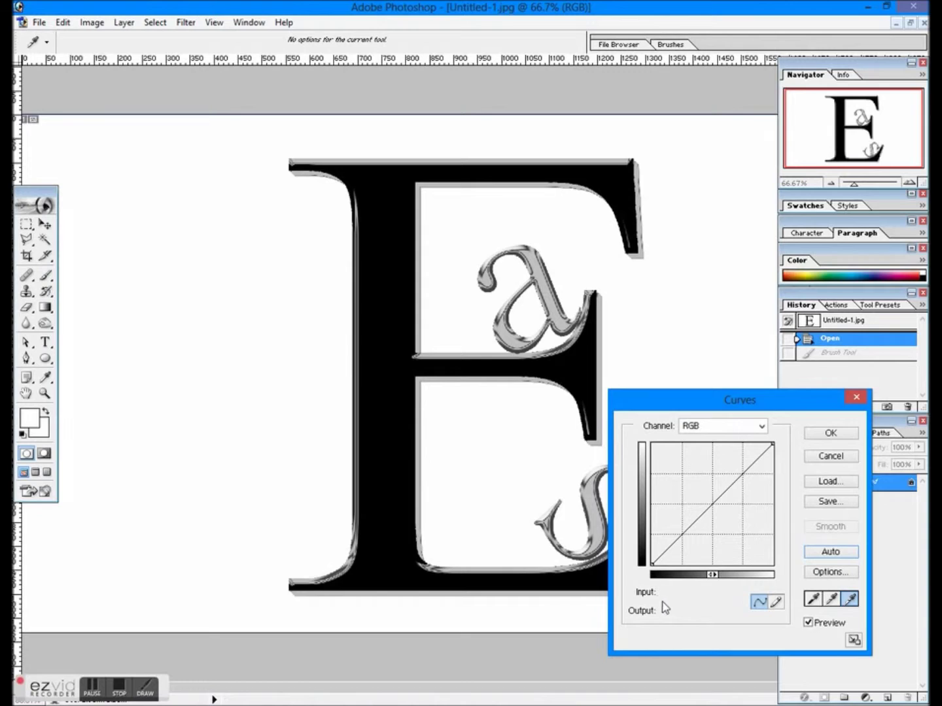
- Try drawing a freehand RGB curve with the Curves pencil, and cancel the adjustment
left_click(776, 601)
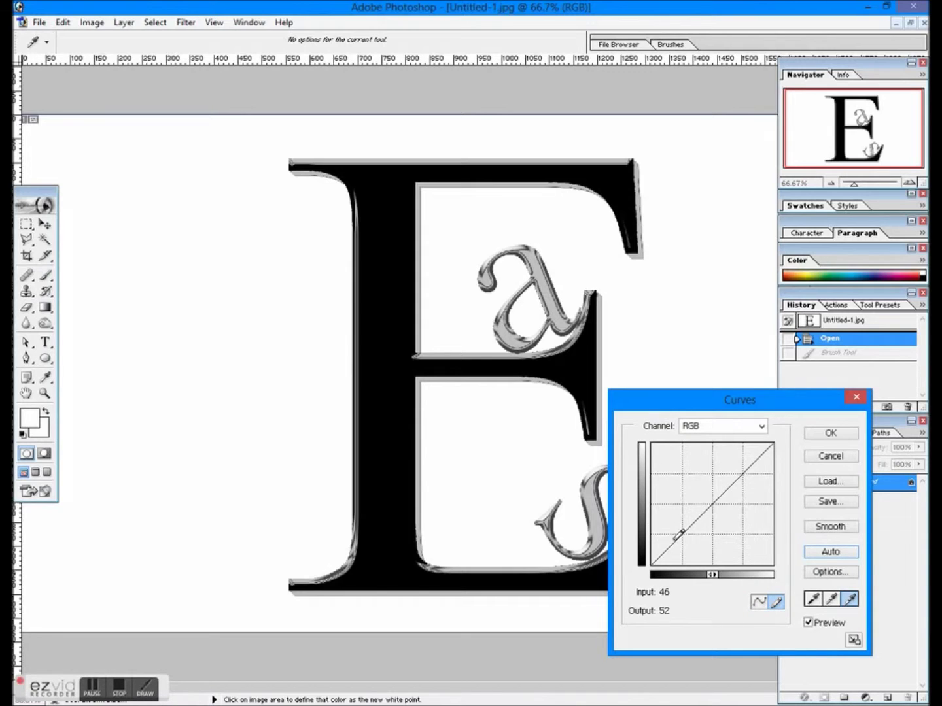
mouse_move(676, 505)
left_mouse_down()
mouse_move(711, 488)
mouse_move(727, 490)
mouse_move(734, 514)
mouse_move(750, 469)
left_mouse_up()
left_click(826, 457)
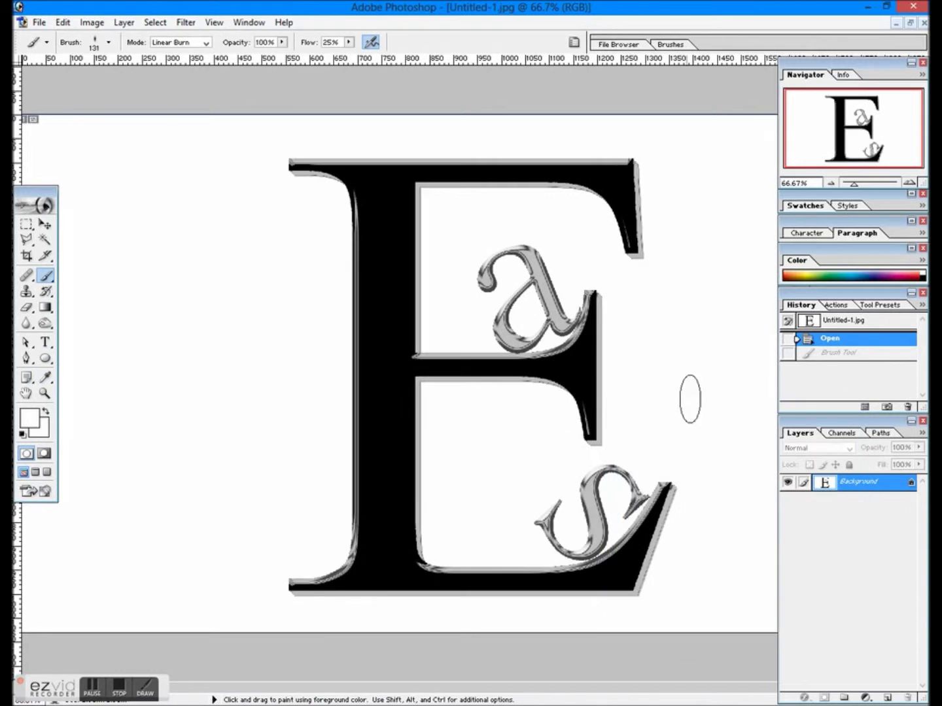
- Try Color Balance midtone levels of +100, +100 and -26 with Preserve Luminosity off and on, and cancel the adjustment
left_click(95, 23)
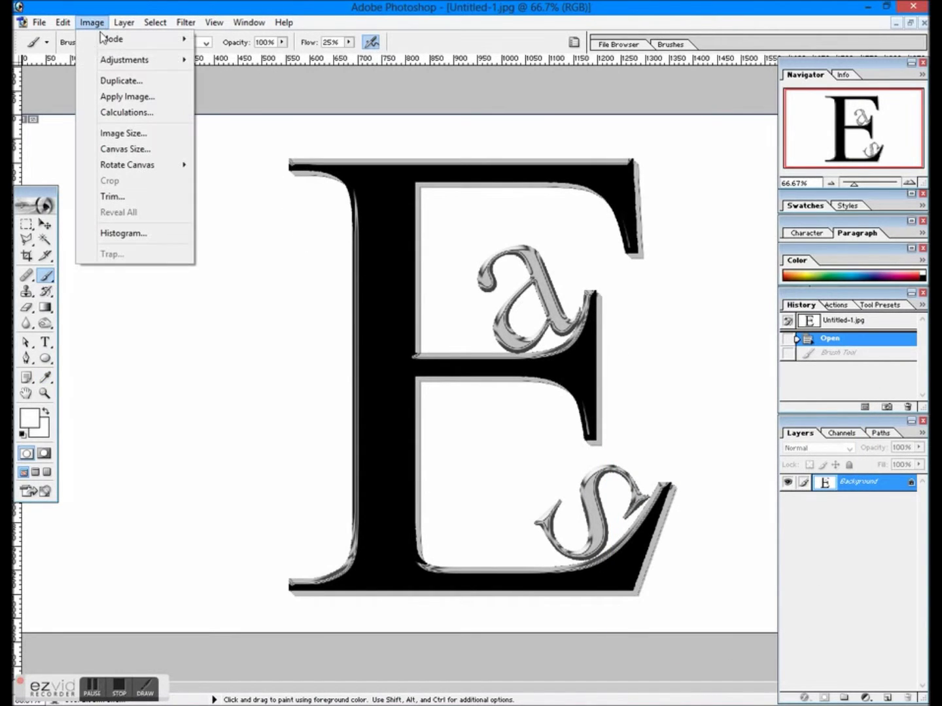
mouse_move(111, 61)
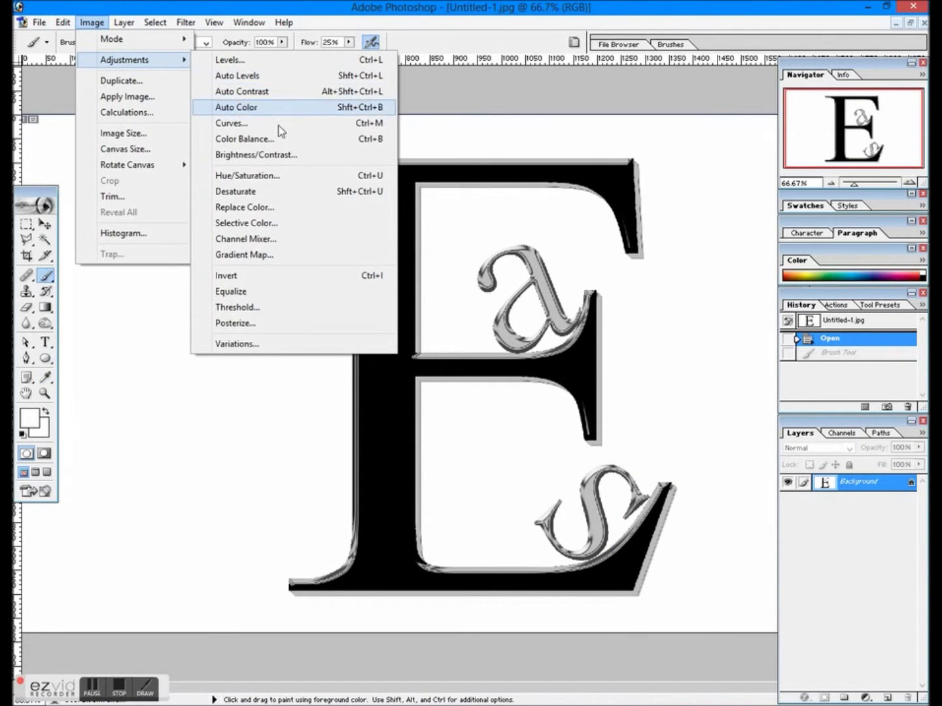
left_click(244, 138)
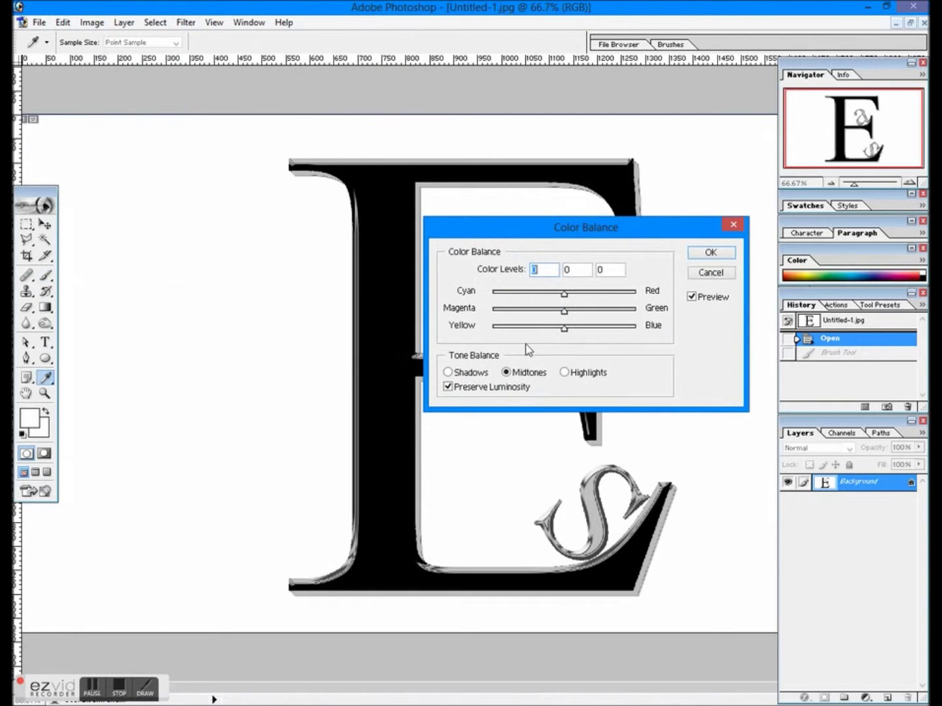
left_click_drag(584, 296, 510, 326)
left_click_drag(586, 310, 562, 310)
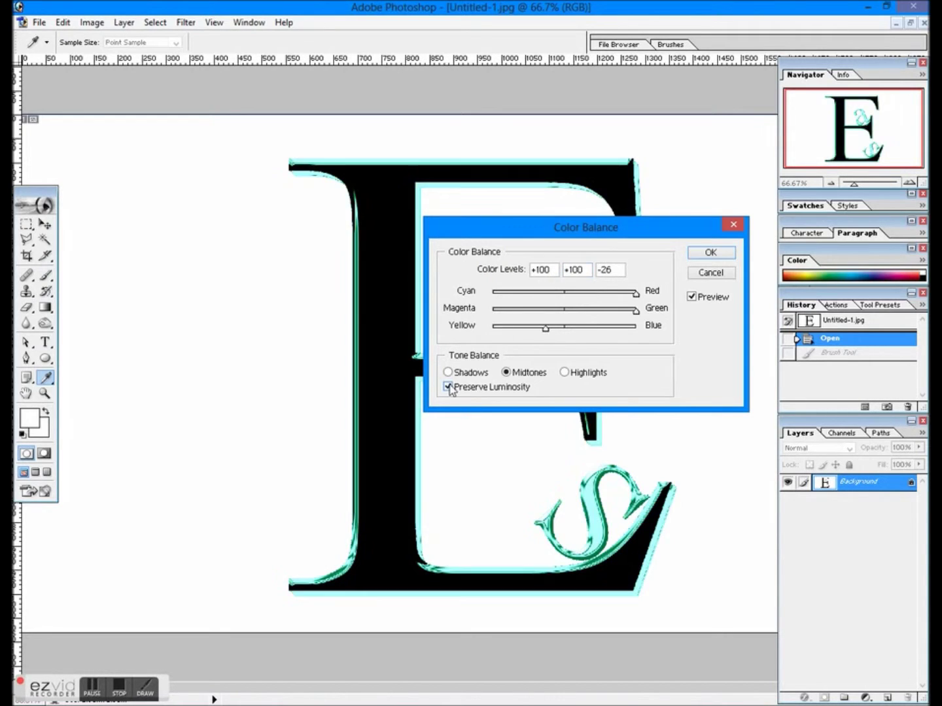
left_click(448, 386)
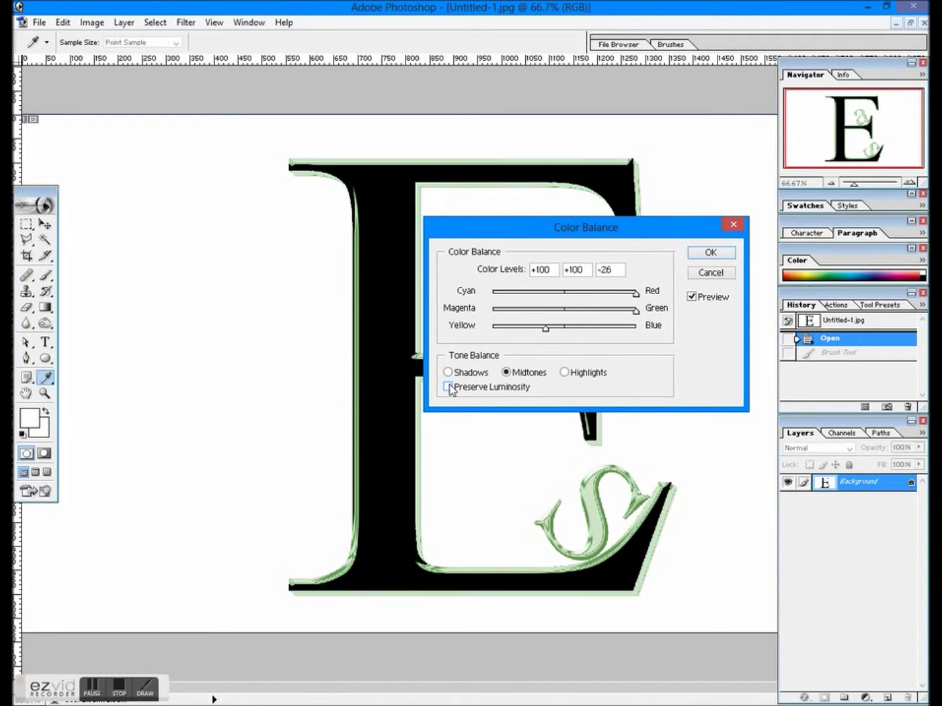
left_click(448, 387)
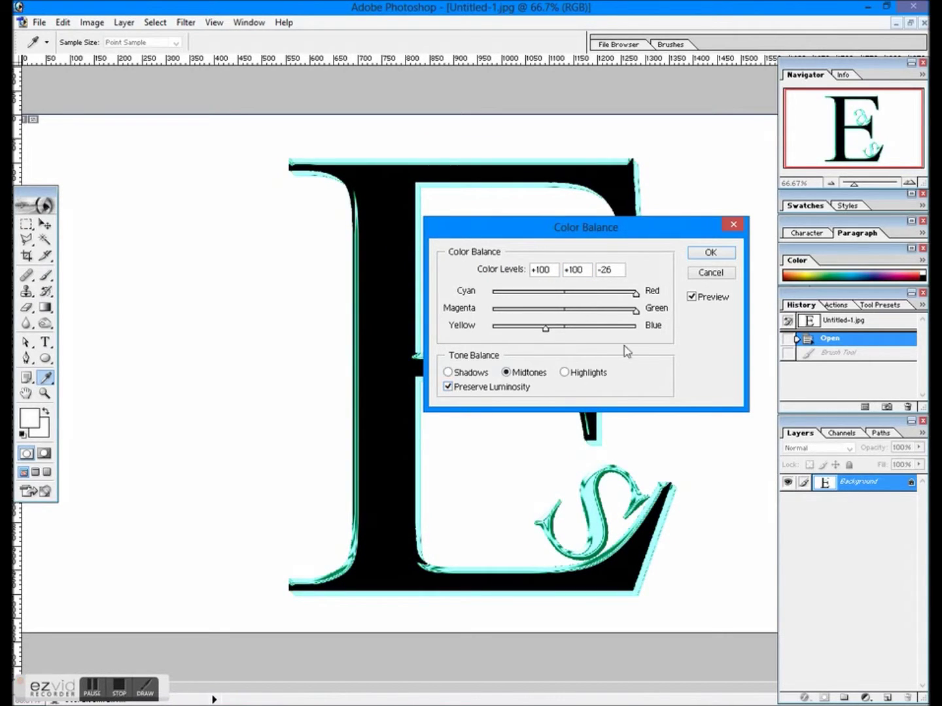
left_click(705, 274)
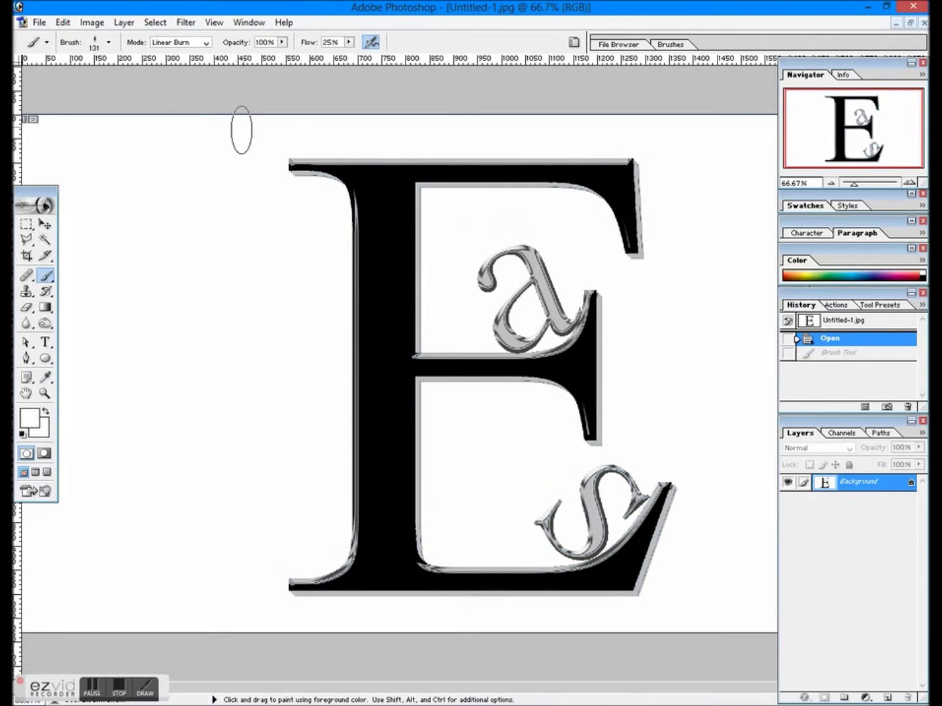
- Try Brightness/Contrast at +17 and +65, and at 0 and +39, and cancel the adjustment
left_click(91, 23)
mouse_move(110, 62)
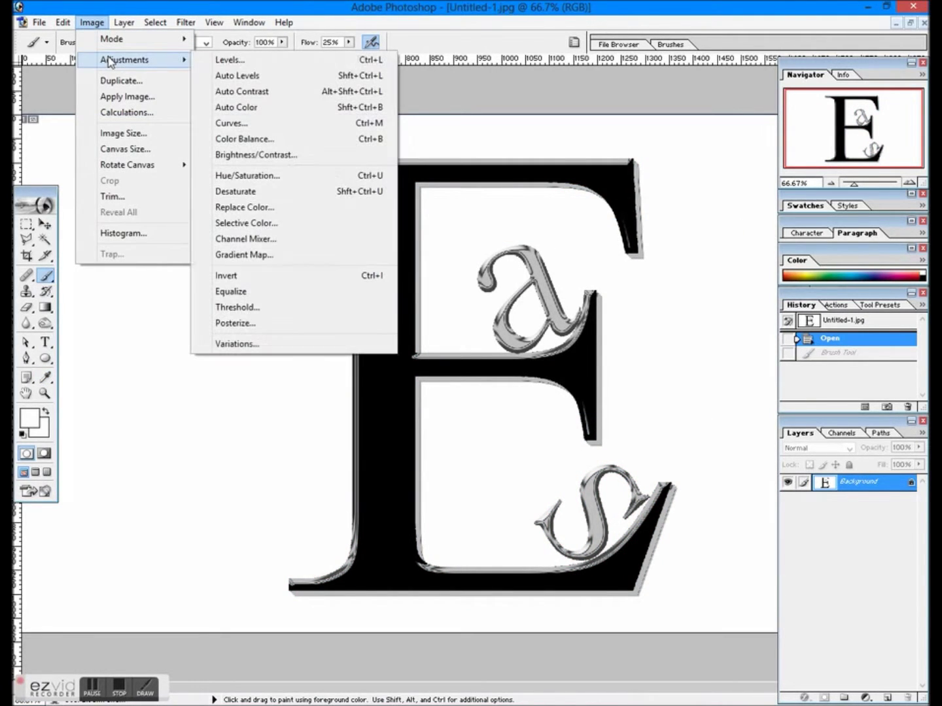
left_click(279, 155)
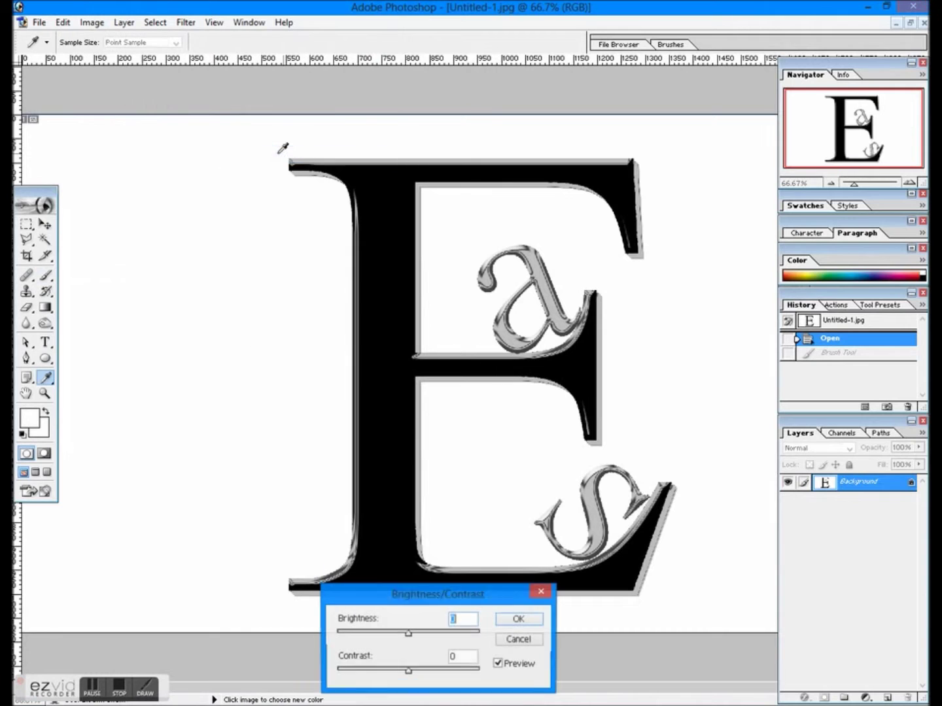
left_click_drag(410, 639, 457, 671)
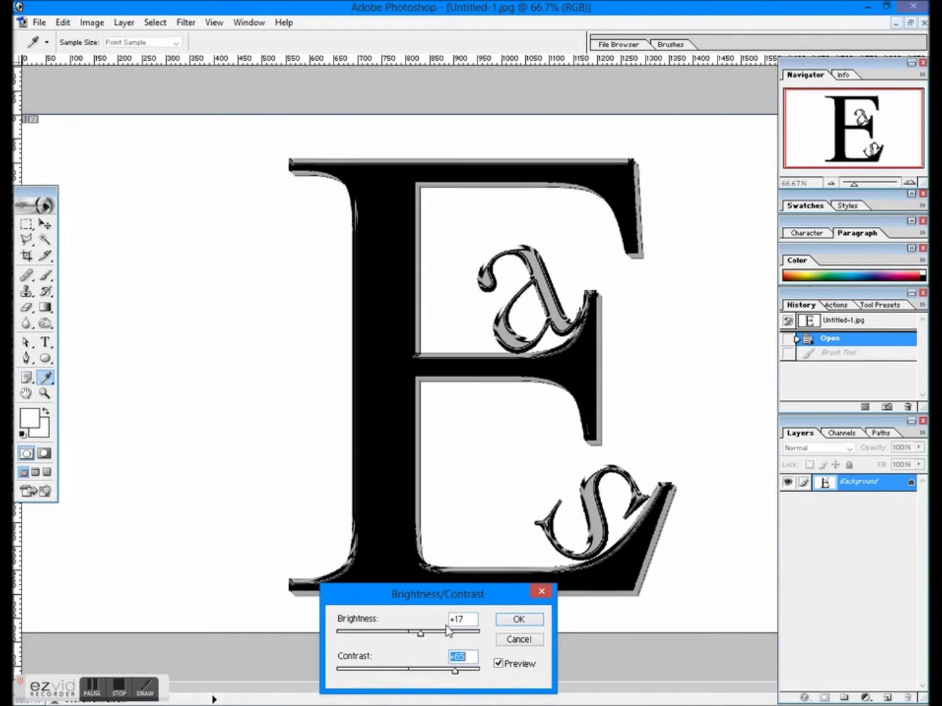
left_click_drag(471, 622, 430, 623)
type("0")
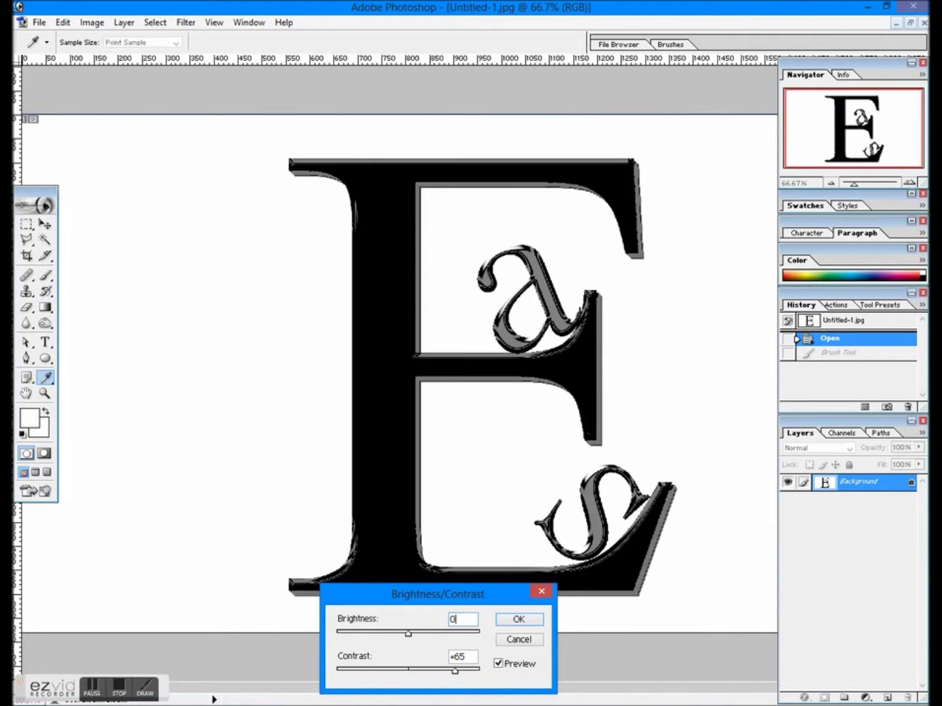
left_click(436, 670)
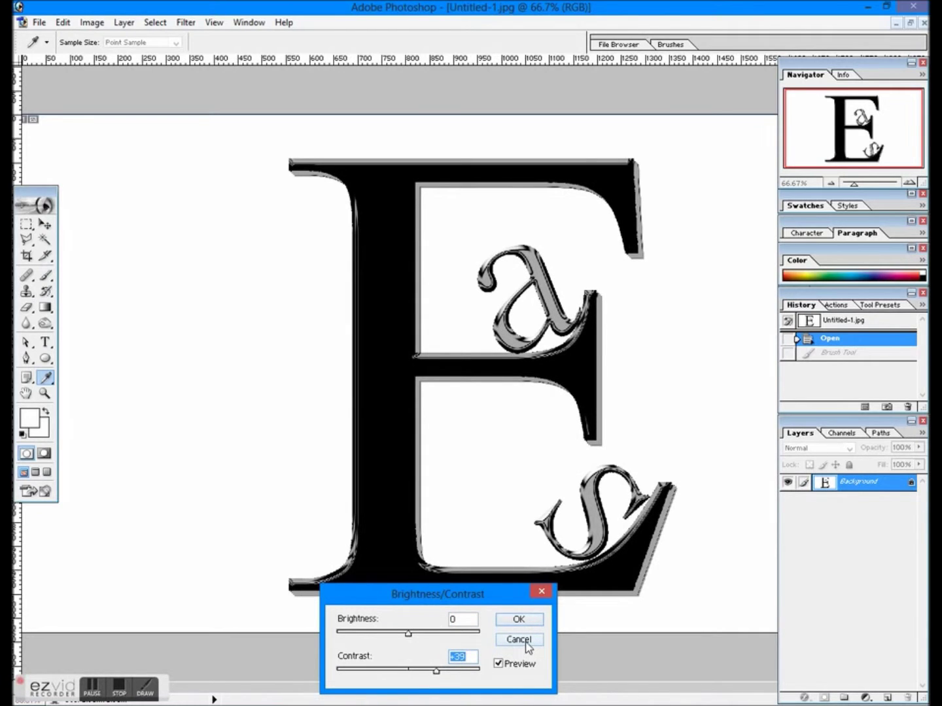
left_click(520, 641)
- Try a colorized Hue/Saturation adjustment with hue 236, saturation 52 and lightness +57, and cancel it
left_click(92, 24)
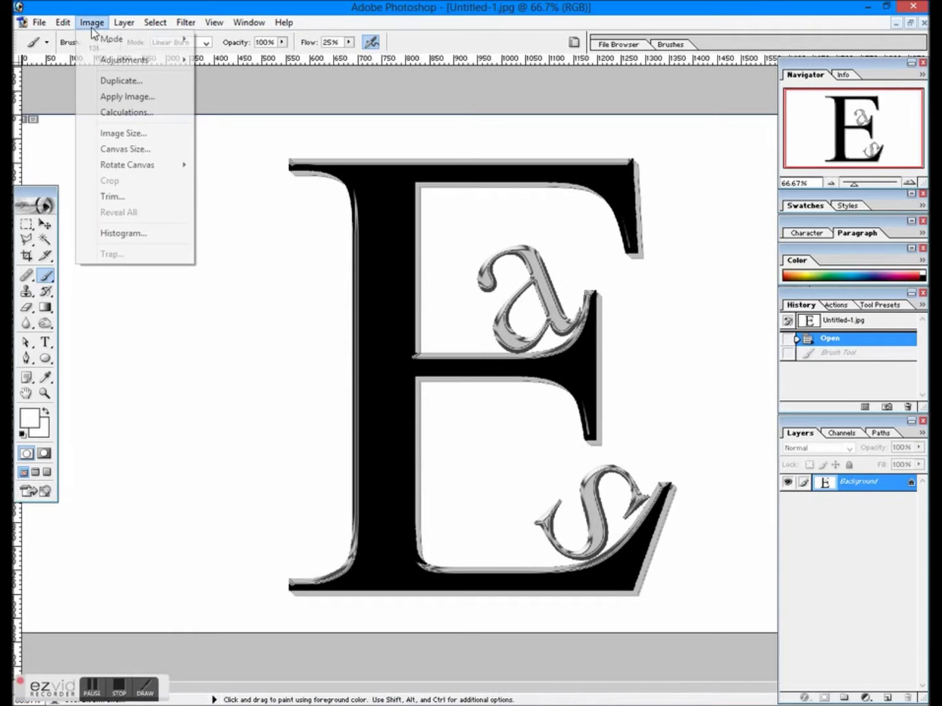
mouse_move(114, 60)
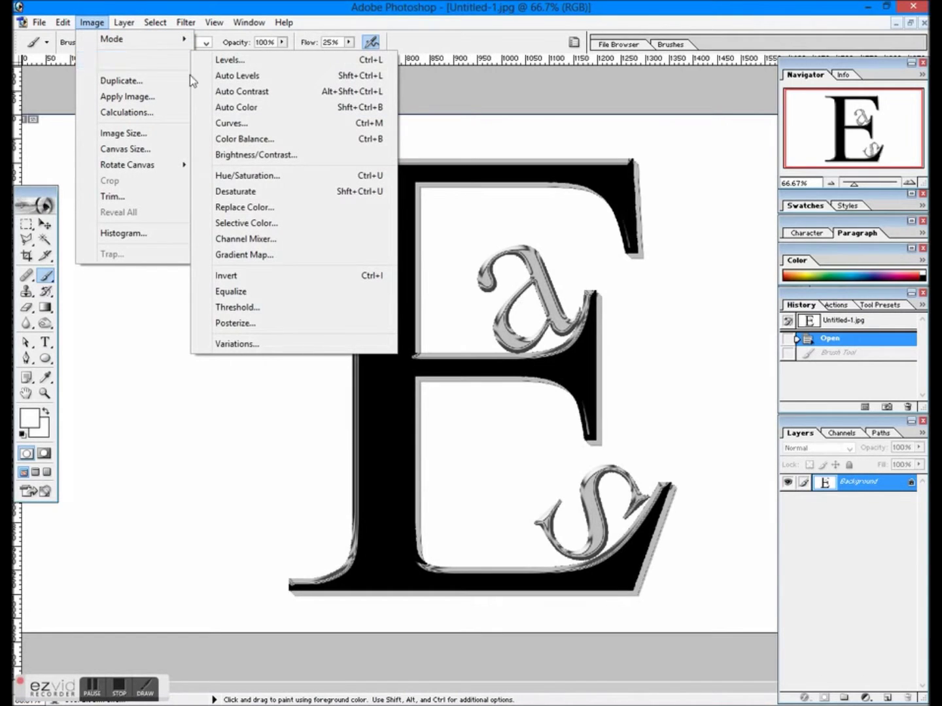
left_click(247, 175)
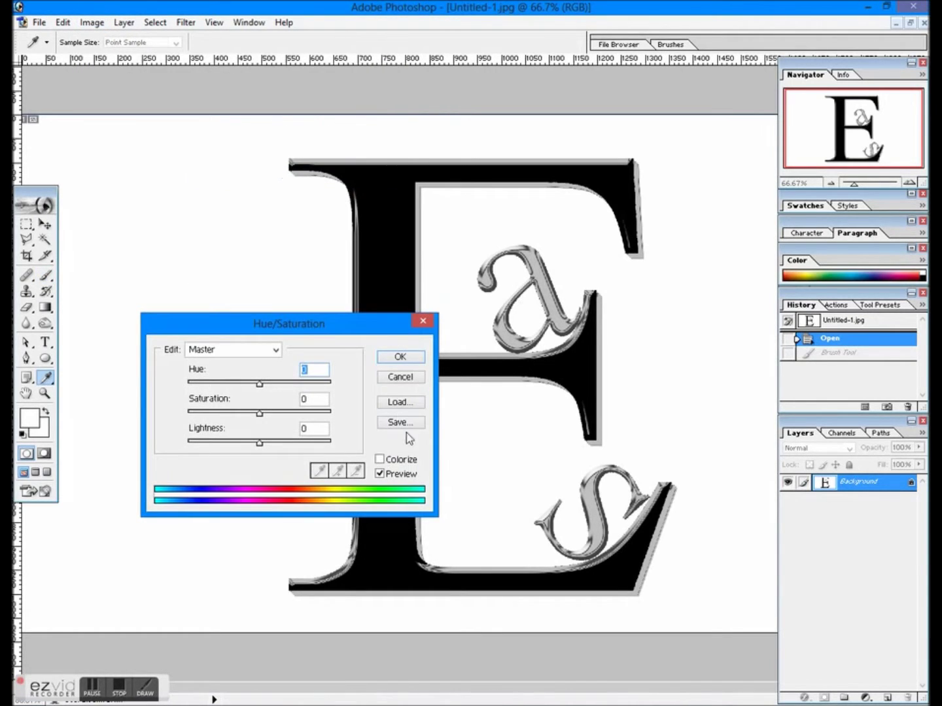
left_click(380, 460)
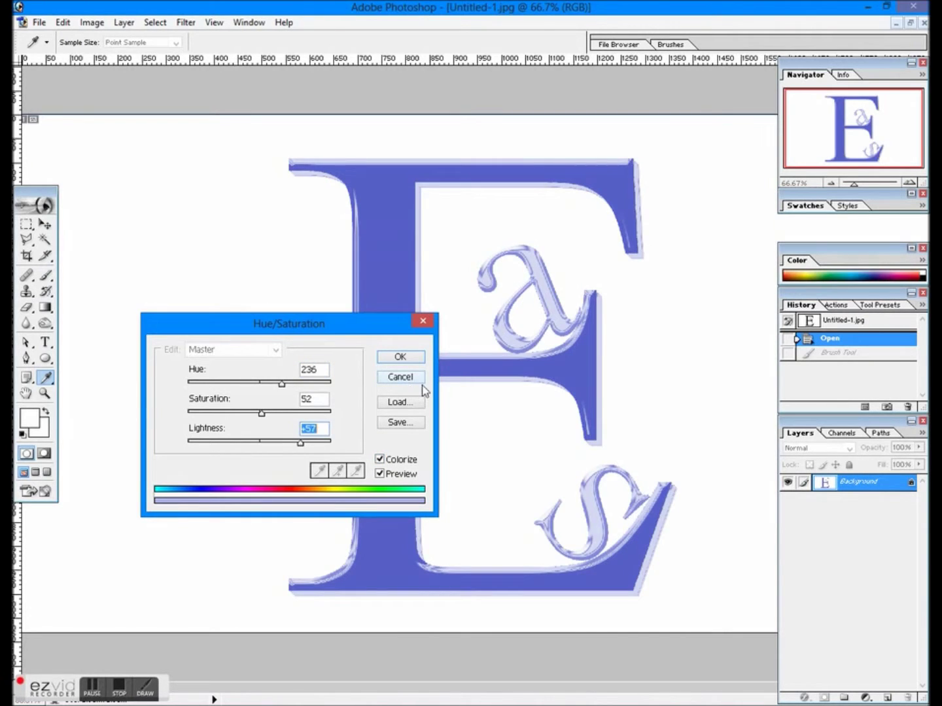
left_click(400, 378)
- Invert the image's colours, and undo the inversion
left_click(92, 22)
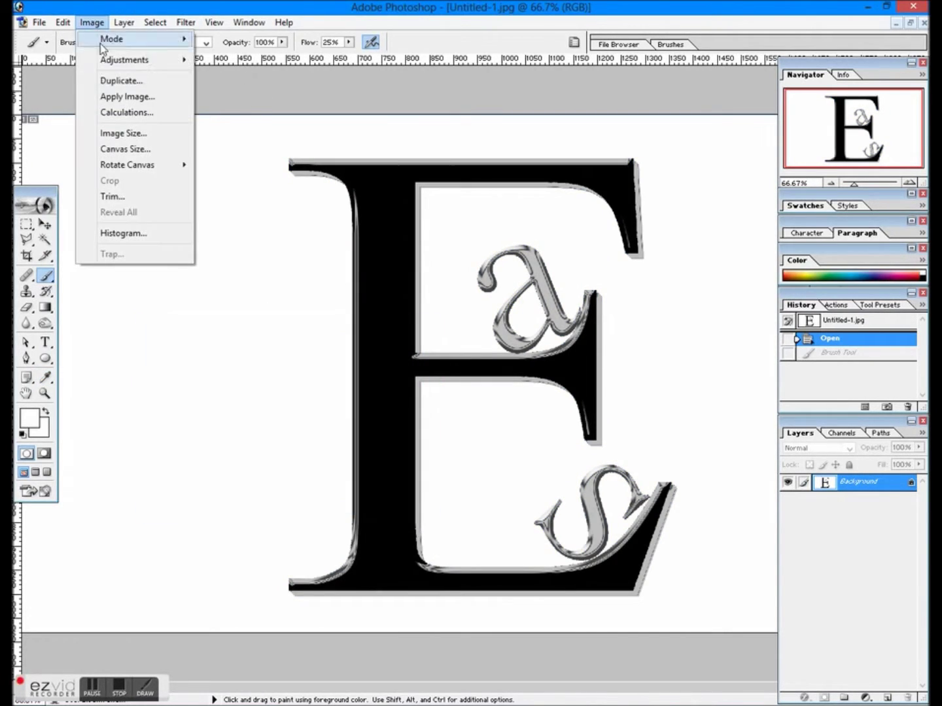
mouse_move(125, 59)
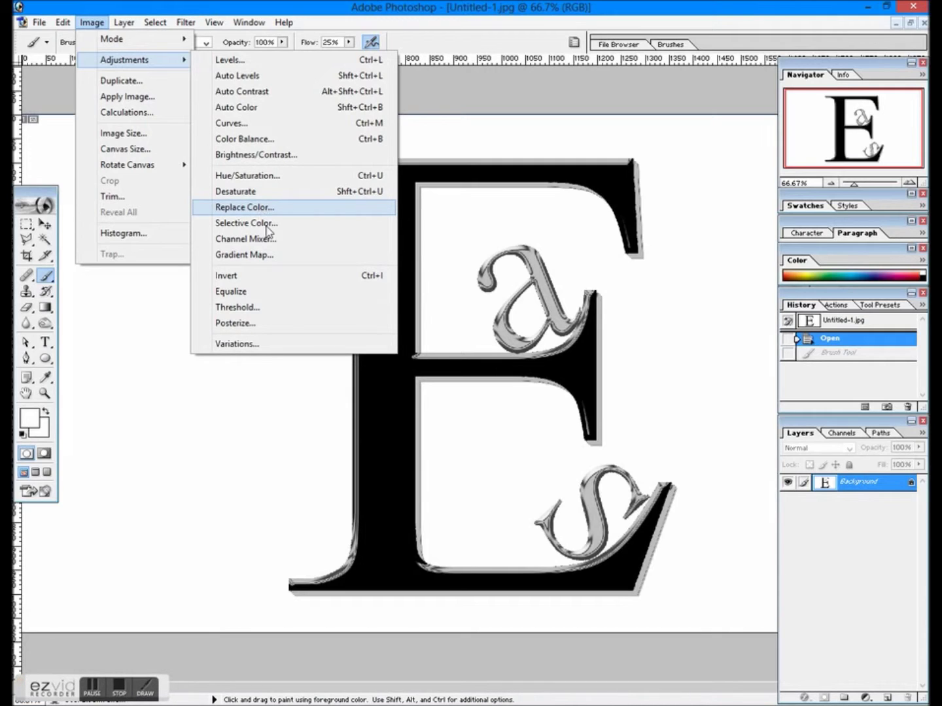
left_click(273, 276)
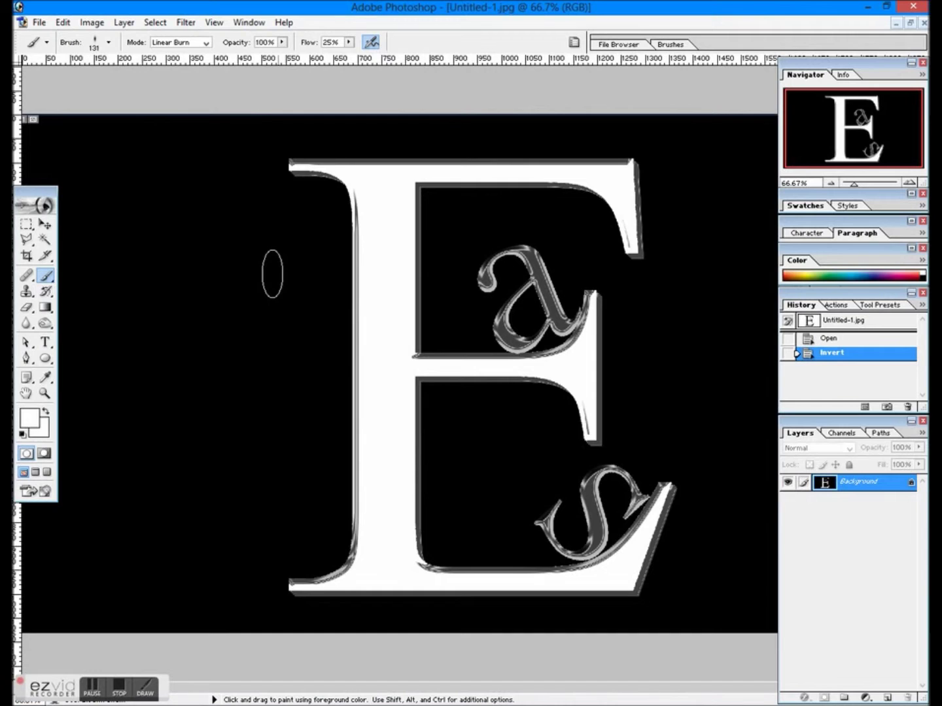
key("ctrl+z")
key("ctrl+z")
key("ctrl+z")
- Apply the Colored Pencil artistic filter to the image with adjusted pencil width and stroke pressure and a raised paper brightness
left_click(186, 22)
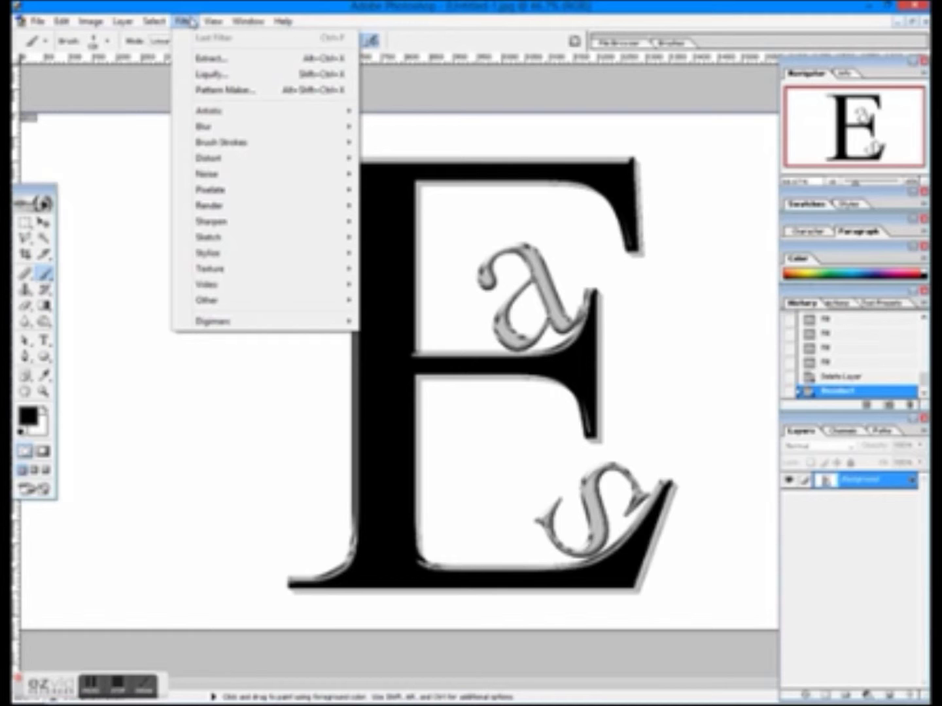
mouse_move(216, 114)
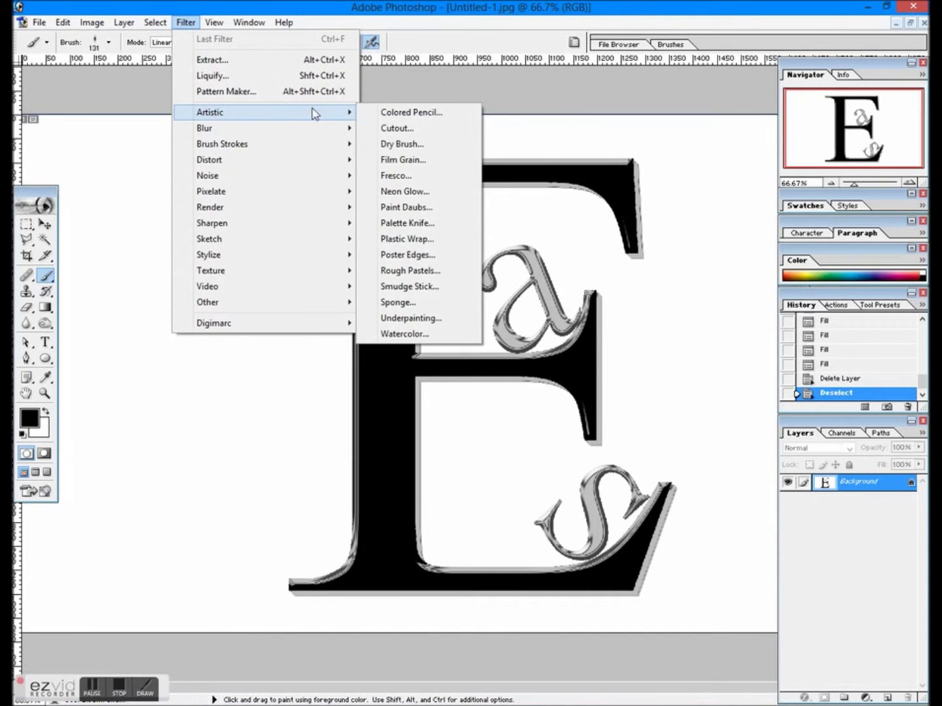
left_click(394, 115)
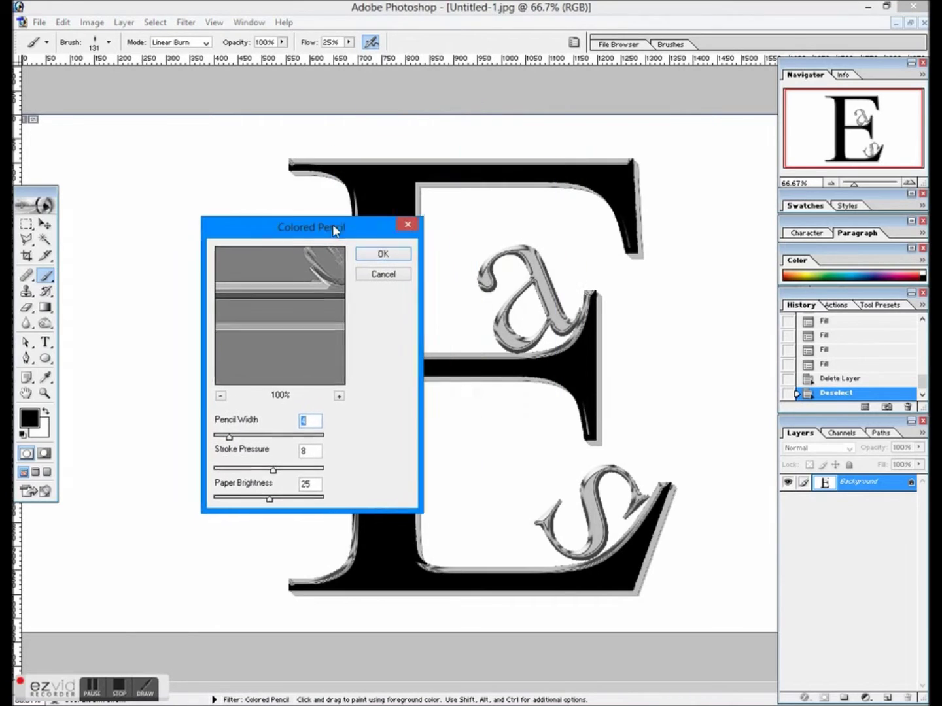
left_click(221, 394)
left_click(221, 394)
left_click(220, 393)
mouse_move(228, 434)
left_mouse_down()
mouse_move(266, 434)
mouse_move(228, 467)
left_mouse_up()
mouse_move(267, 498)
left_mouse_down()
mouse_move(248, 497)
mouse_move(321, 498)
left_mouse_up()
left_click_drag(253, 469, 256, 457)
left_click(375, 254)
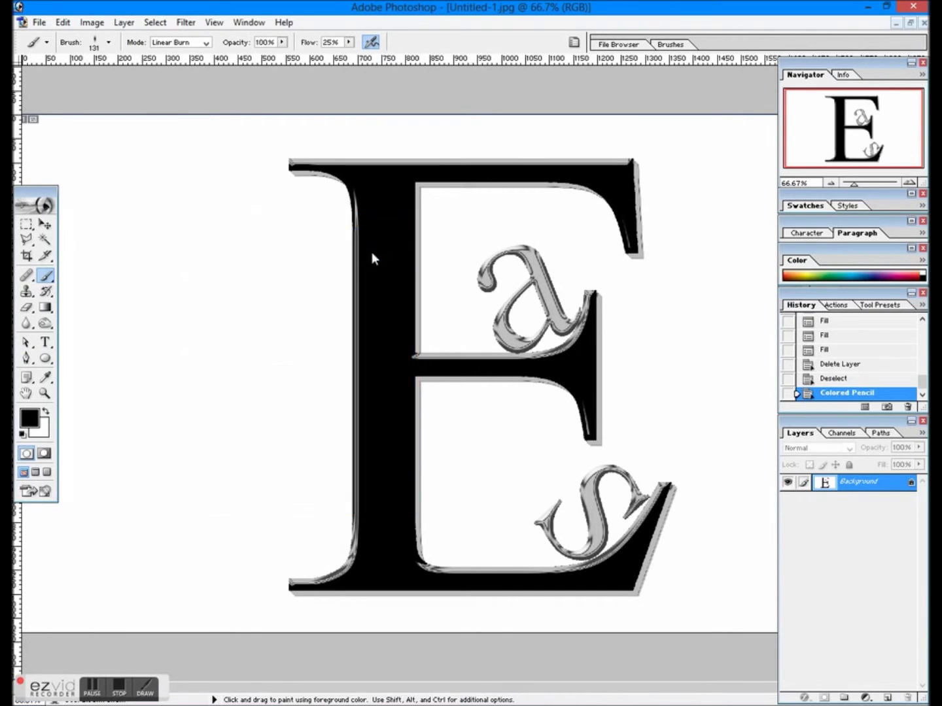
- Inspect the pencil-filtered letter E's vertical stem at 500% magnification, and return the view to 66.67%
left_click(911, 194)
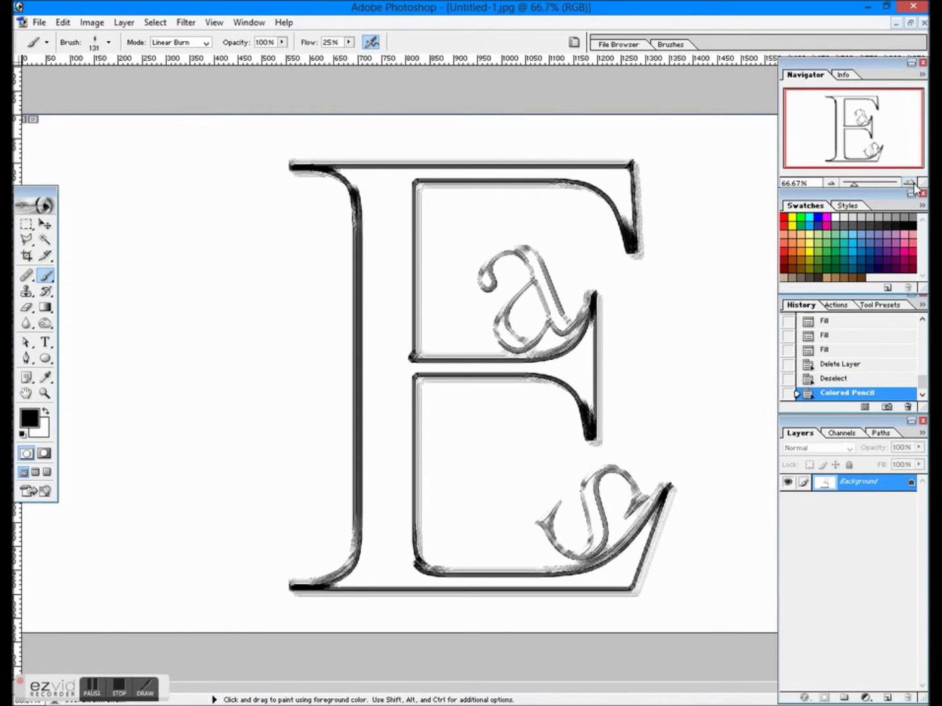
left_click(909, 184)
left_click(909, 183)
left_click(909, 183)
left_click(910, 183)
left_click(910, 185)
left_click_drag(878, 125, 840, 135)
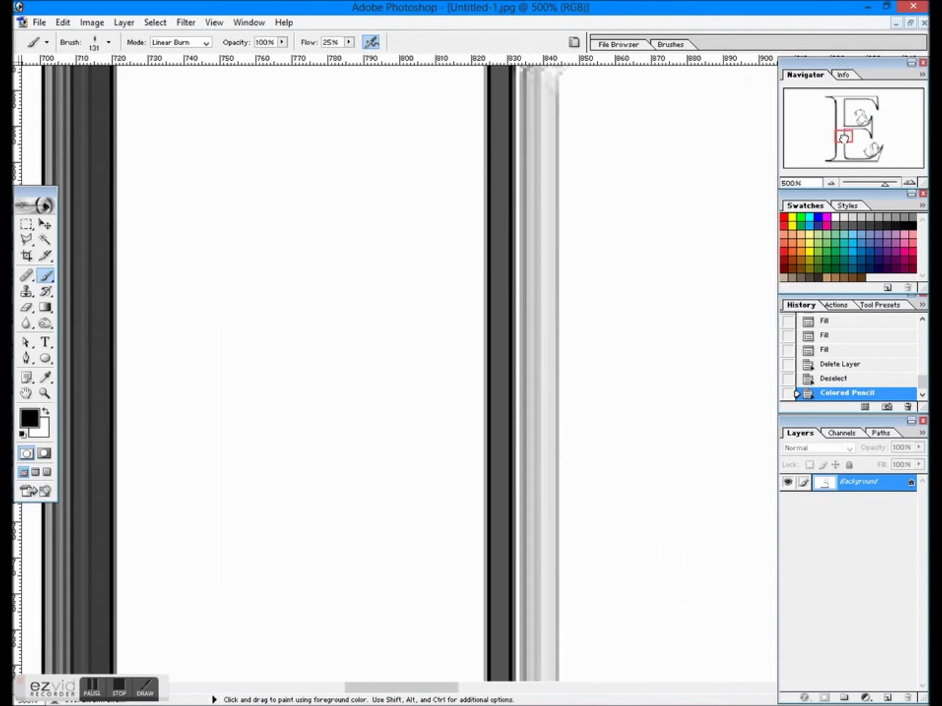
left_click(831, 184)
left_click(831, 185)
left_click(830, 184)
left_click(831, 184)
left_click(831, 184)
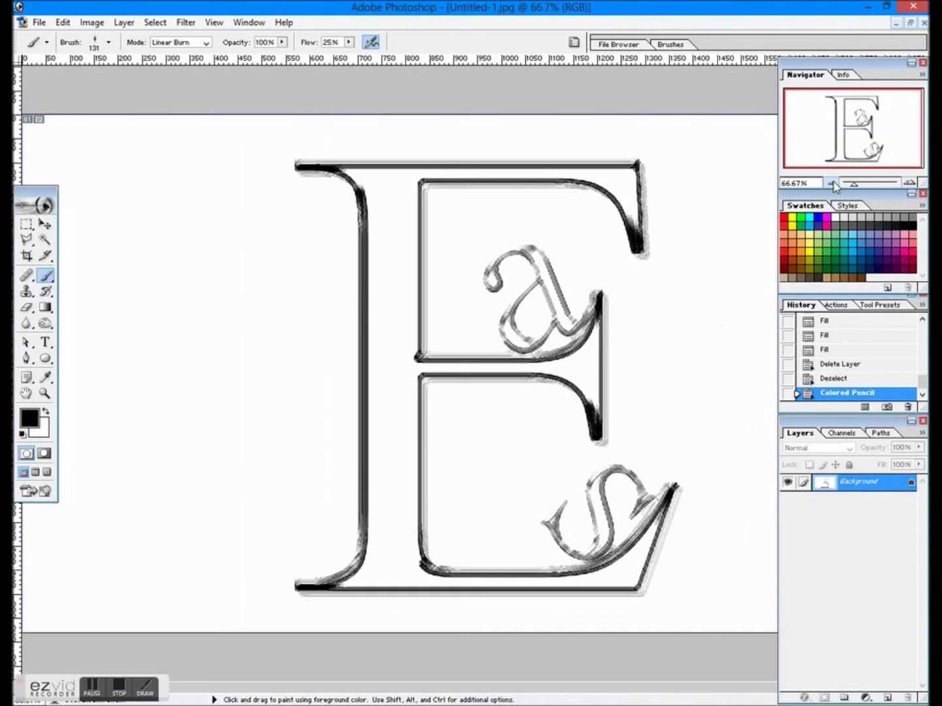
- Revert the image to the Deselect history state, removing the Colored Pencil filter
left_click(841, 379)
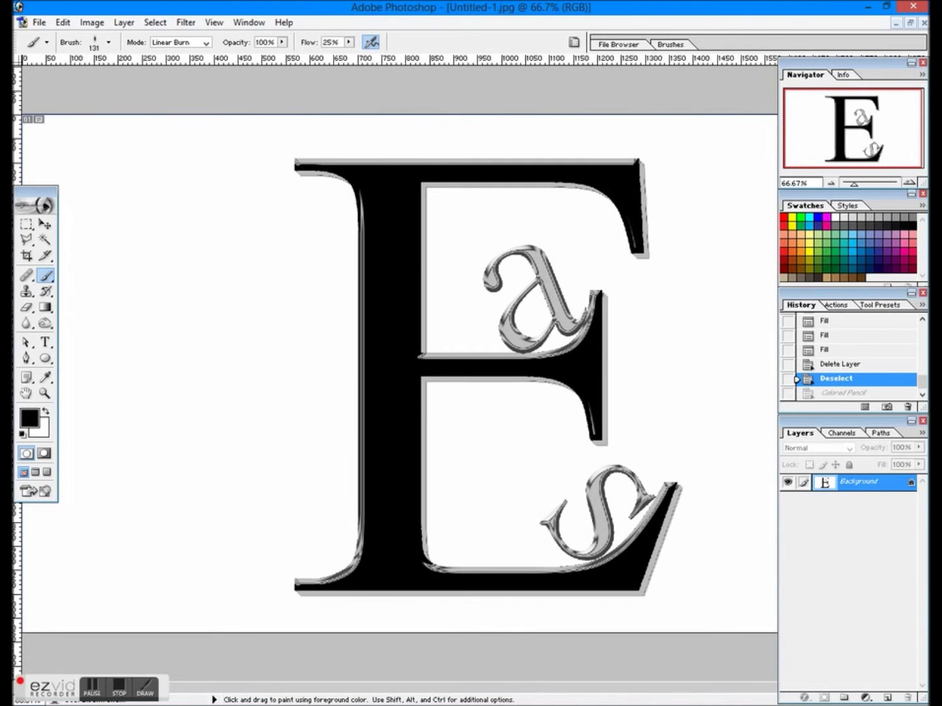
left_click(185, 22)
mouse_move(252, 115)
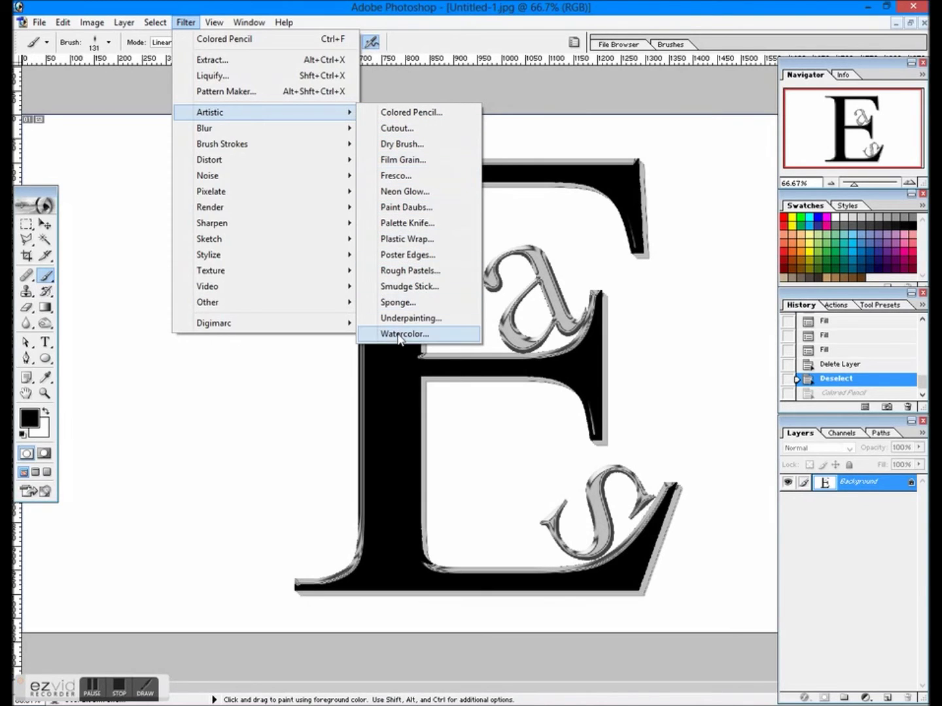
mouse_move(219, 23)
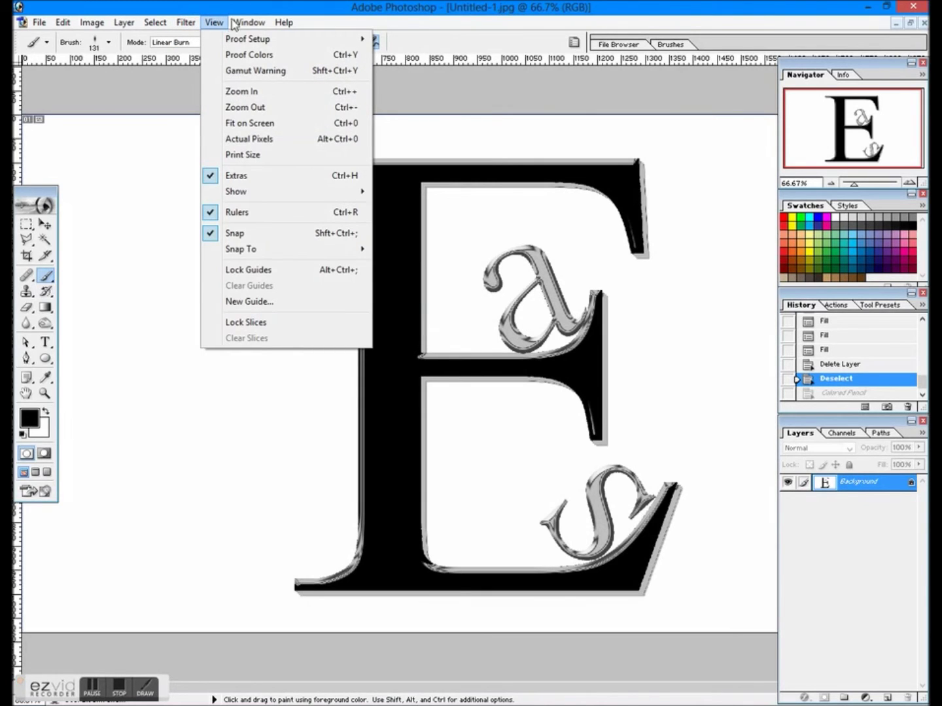
mouse_move(249, 21)
mouse_move(282, 61)
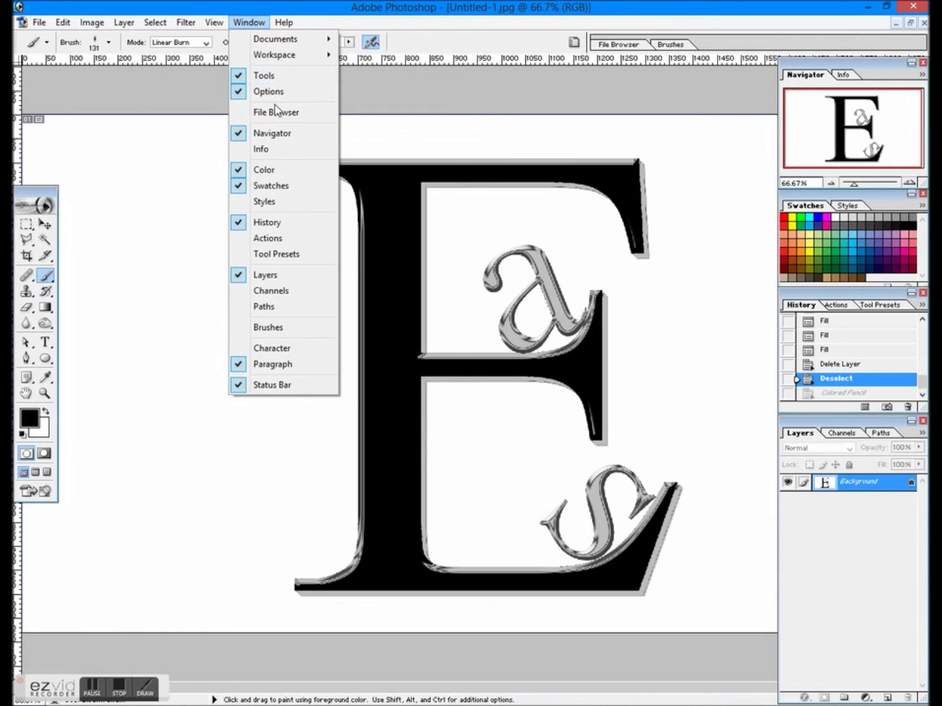
left_click(211, 327)
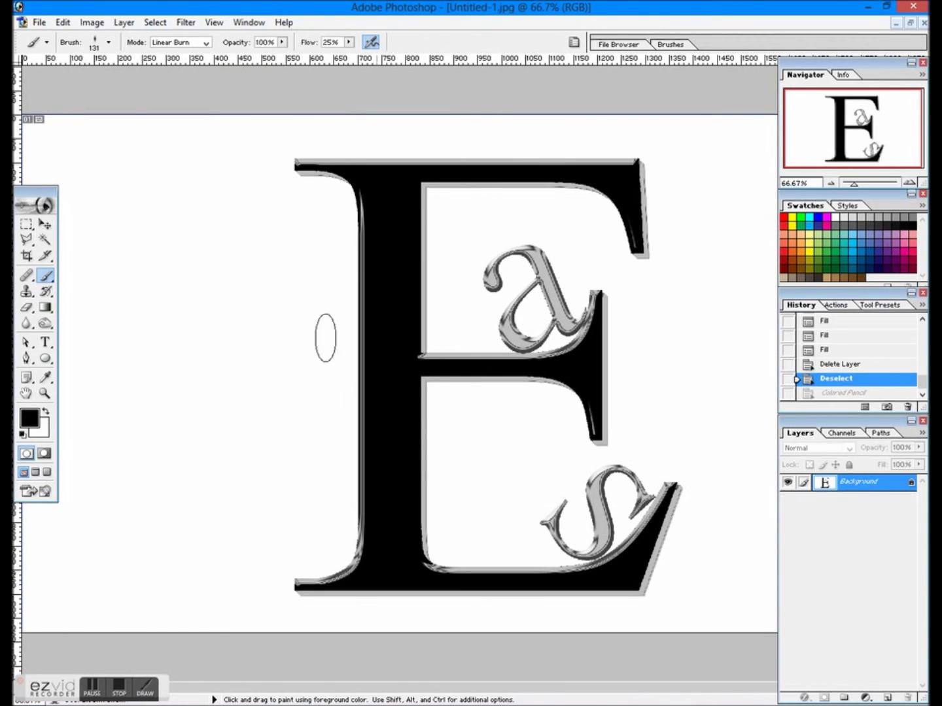